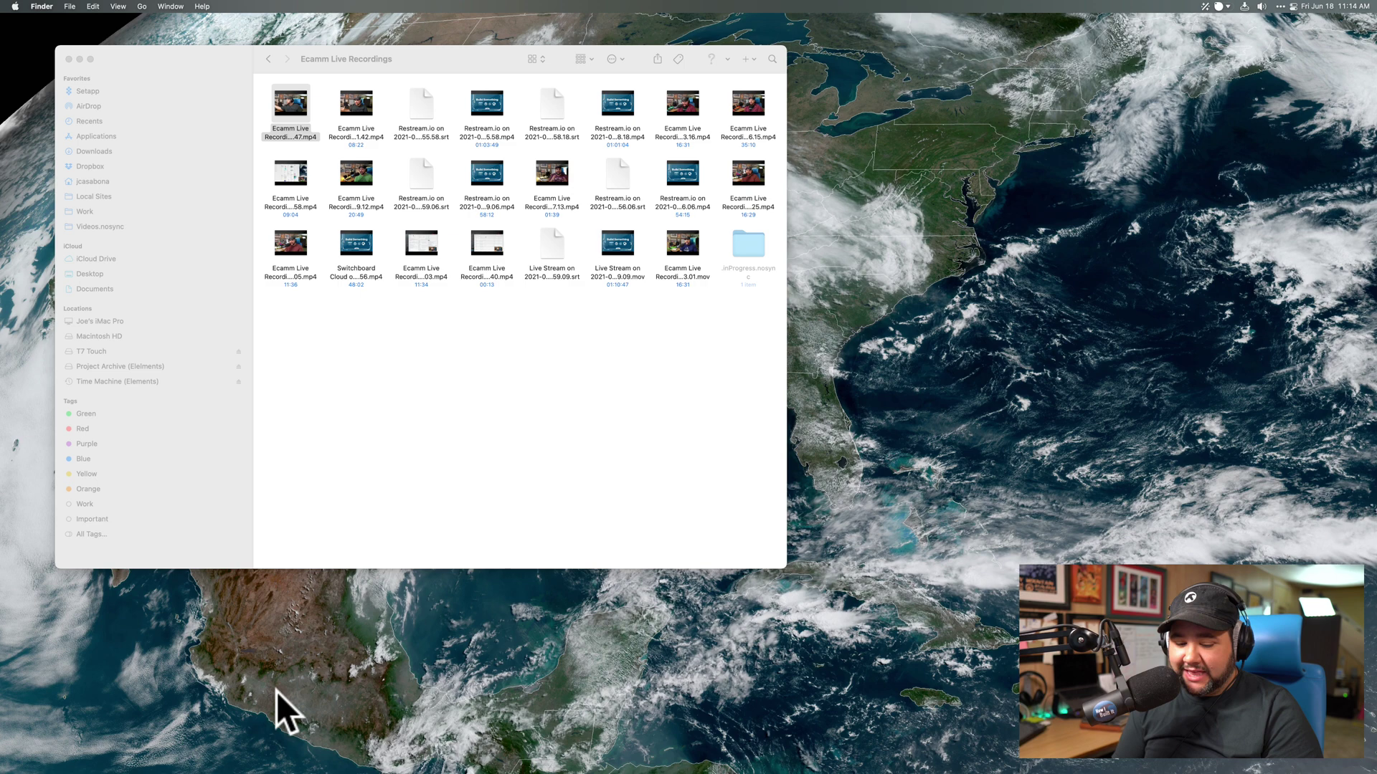
Launch Recut from Spotlight
key("cmd+space")
type("recu")
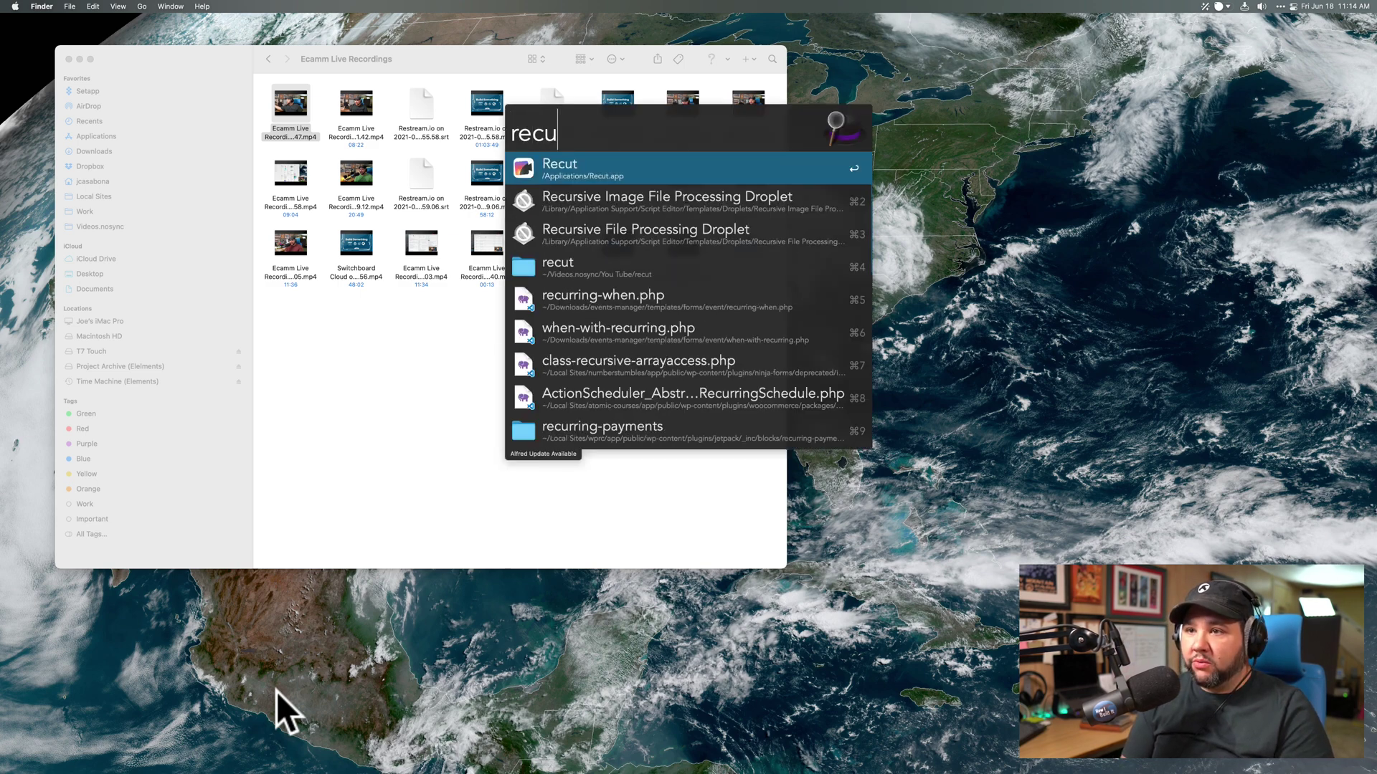
key("Return")
Load the Ecamm Live .mp4 into Recut and enlarge the window
left_click(139, 59)
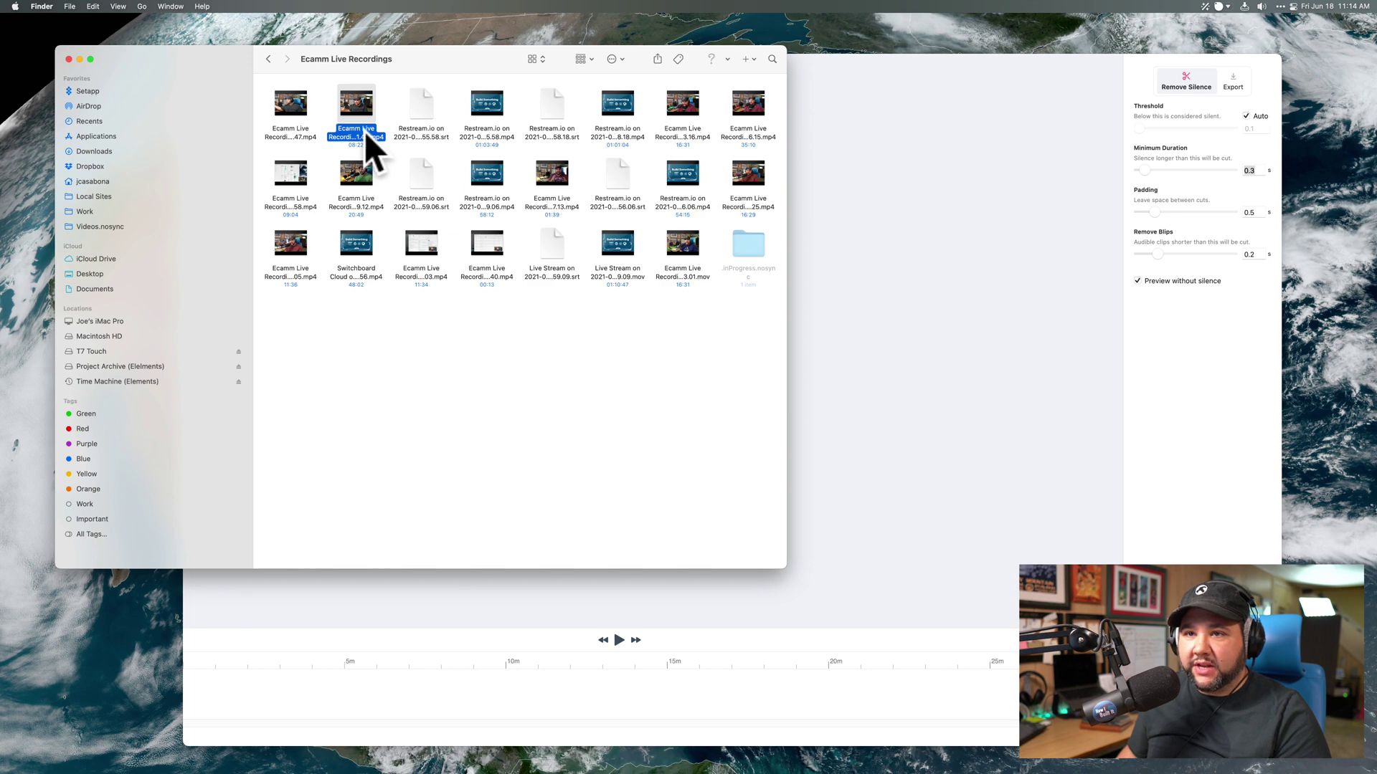
left_click_drag(364, 132, 900, 301)
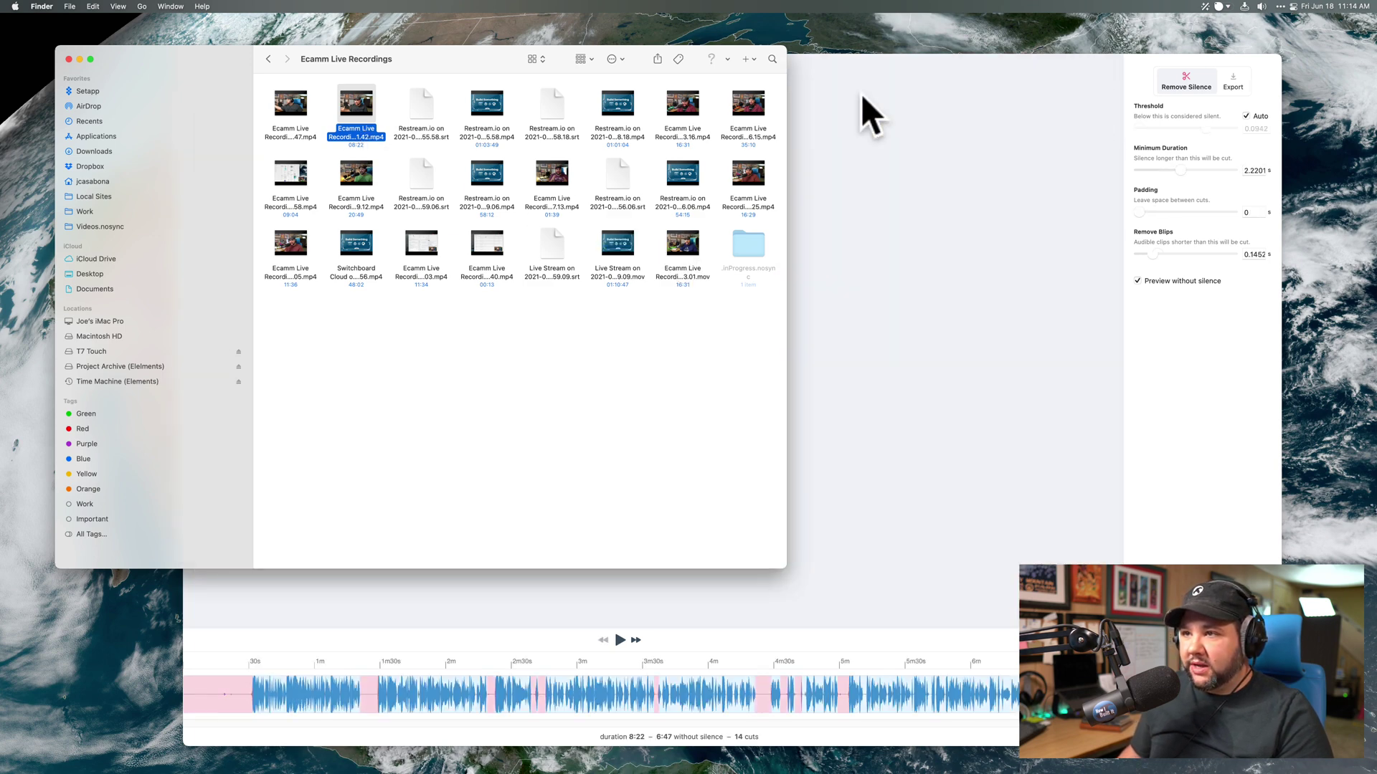
left_click(862, 80)
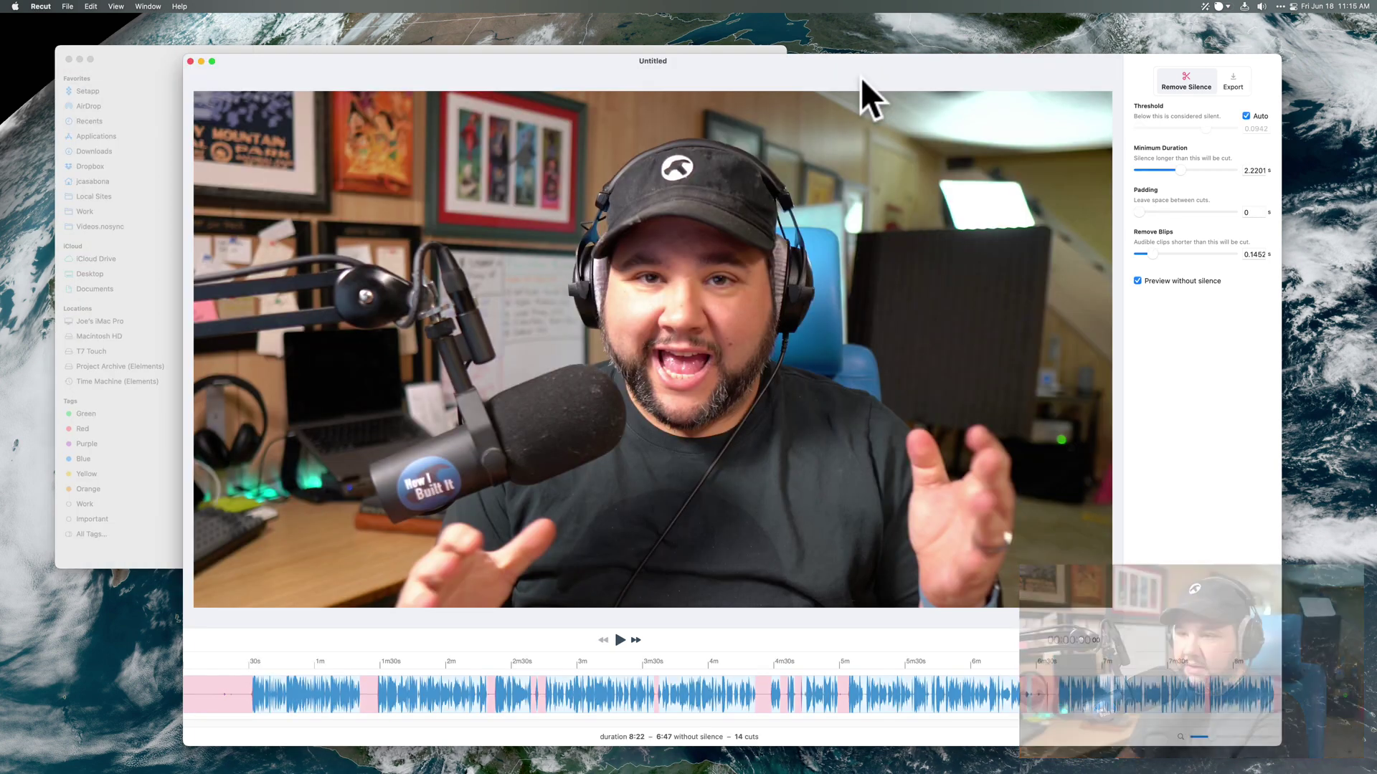
left_click_drag(861, 78, 738, 49)
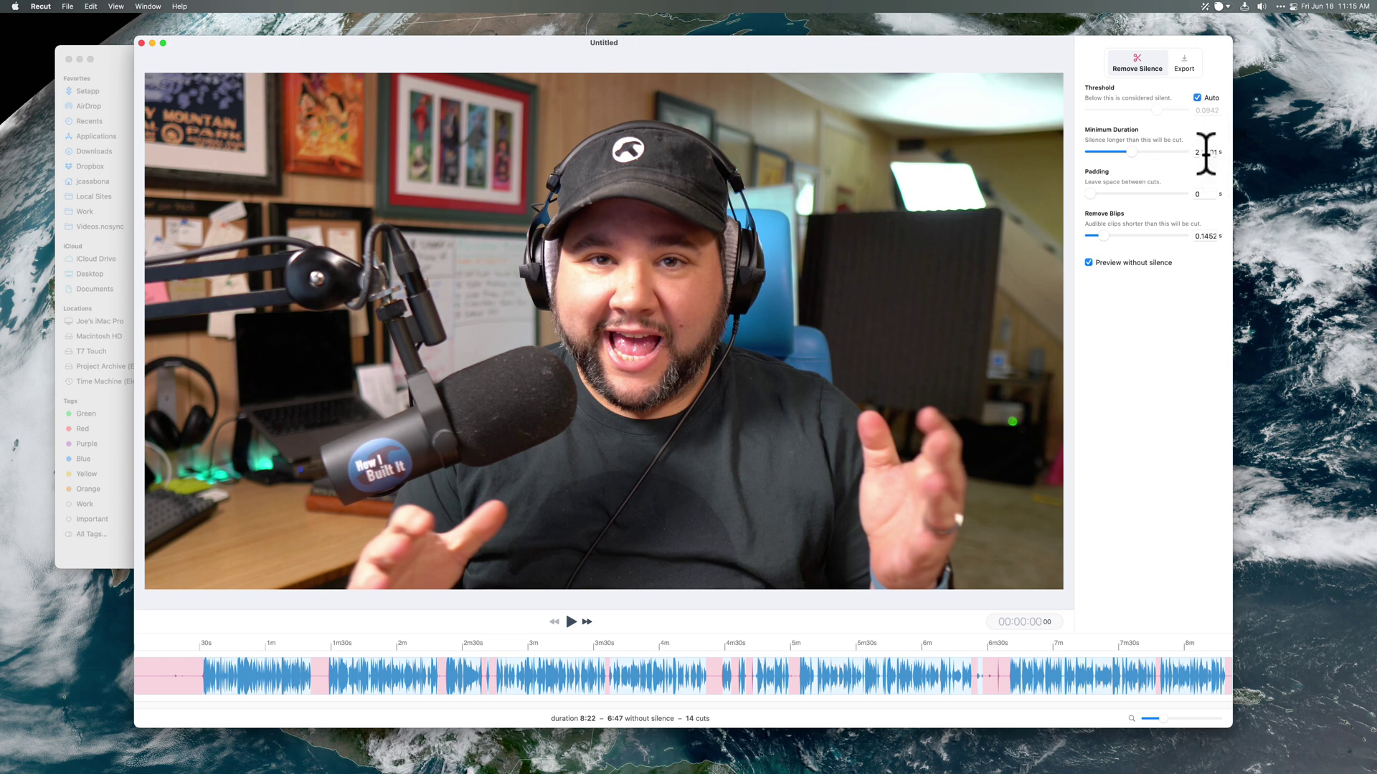
Set cut padding to about 0.356 s, lengthening the result to 6:52
left_click(1091, 195)
left_click_drag(1094, 197, 1105, 197)
Zoom the timeline and preview the section around 2m35s
left_click_drag(1163, 719, 1170, 718)
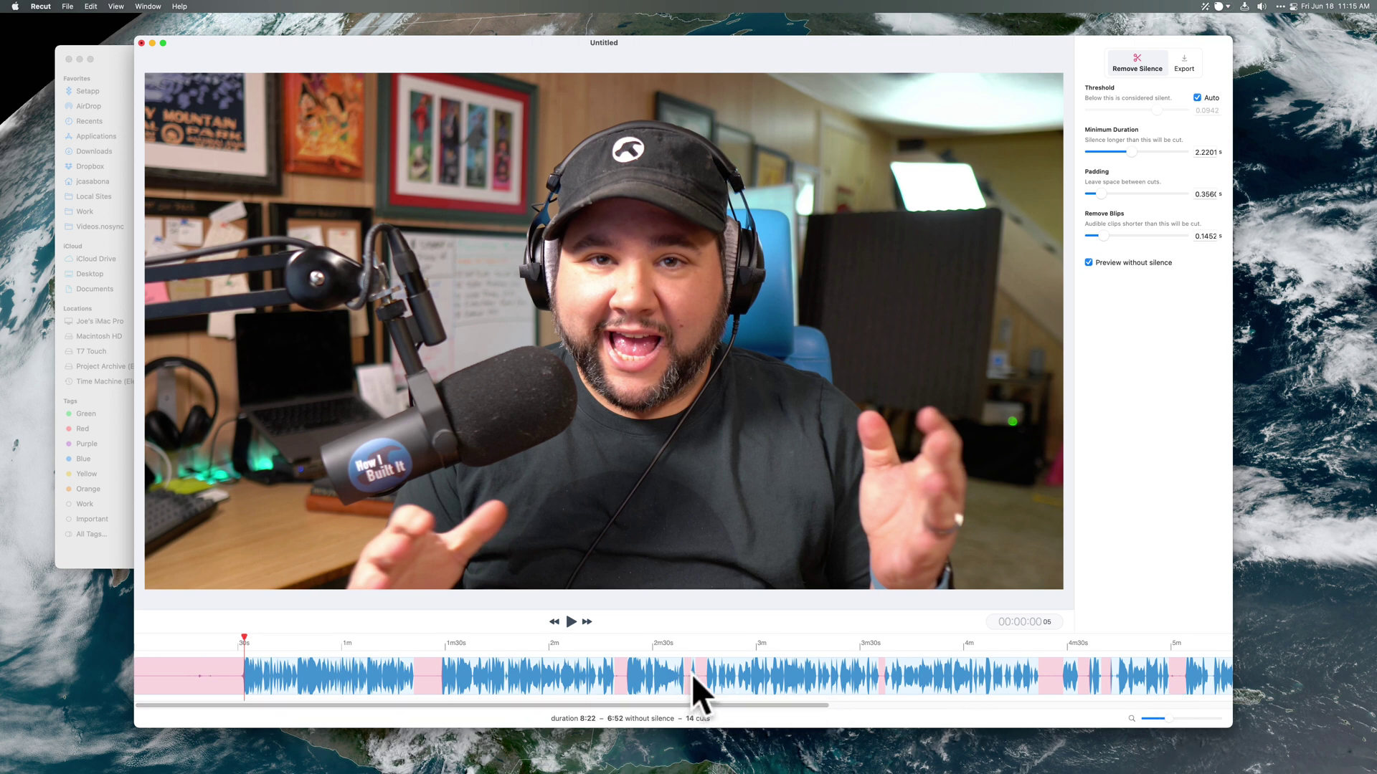
left_click(692, 648)
key("space")
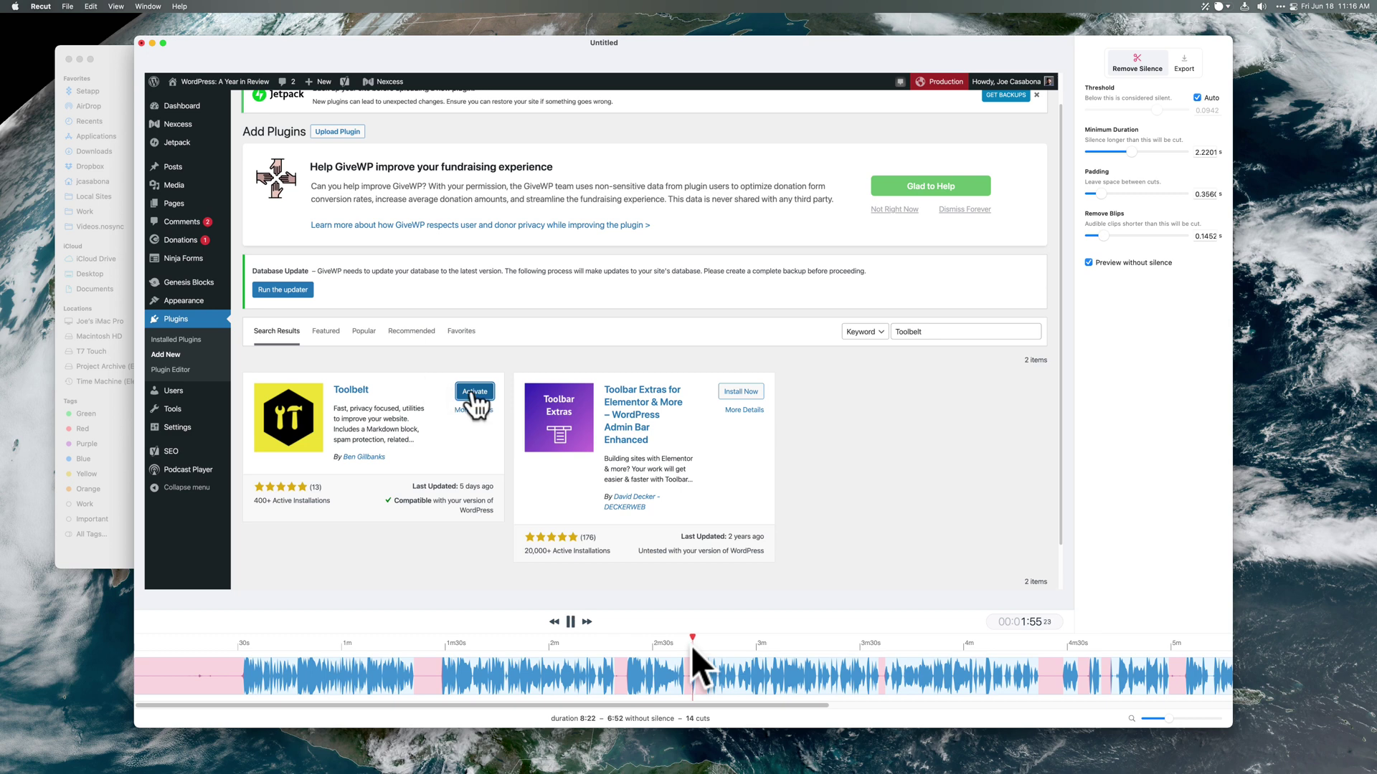
key("space")
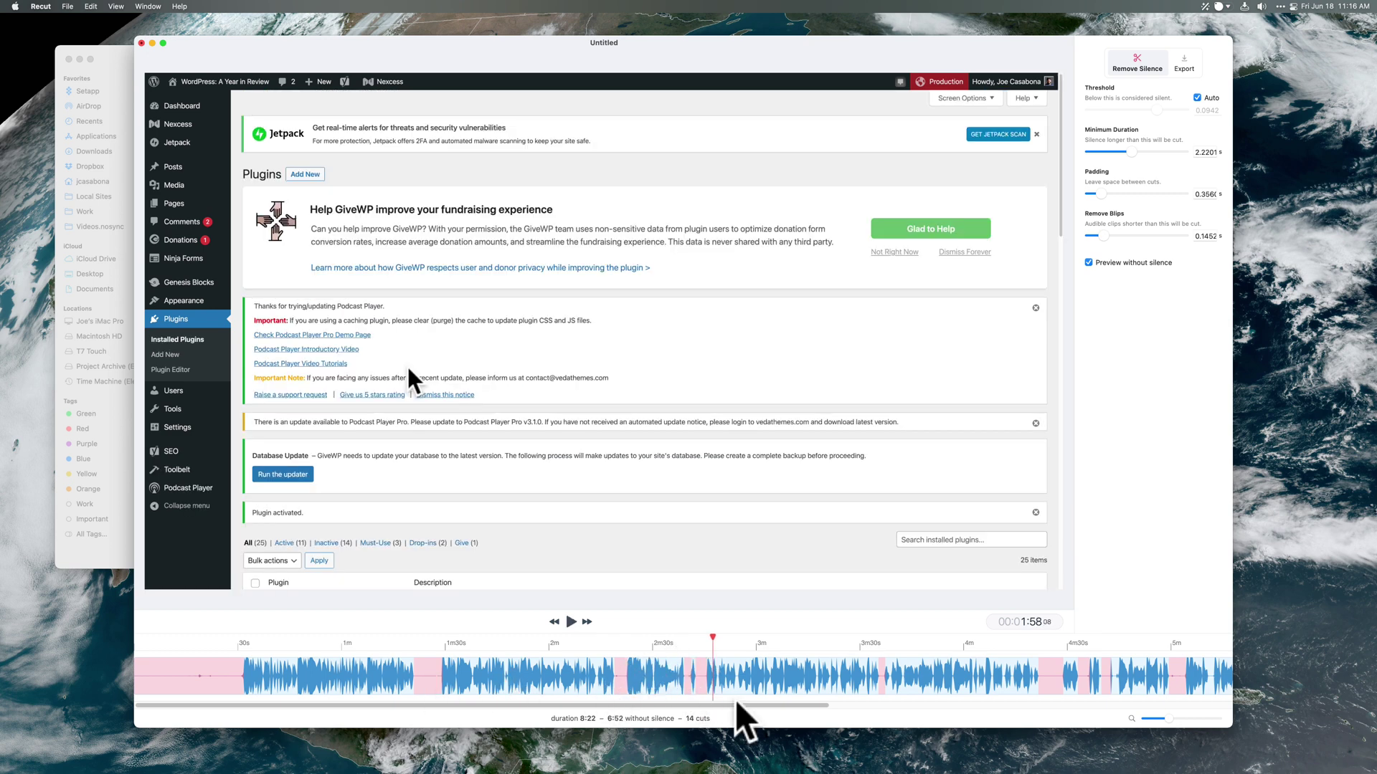
left_click(681, 654)
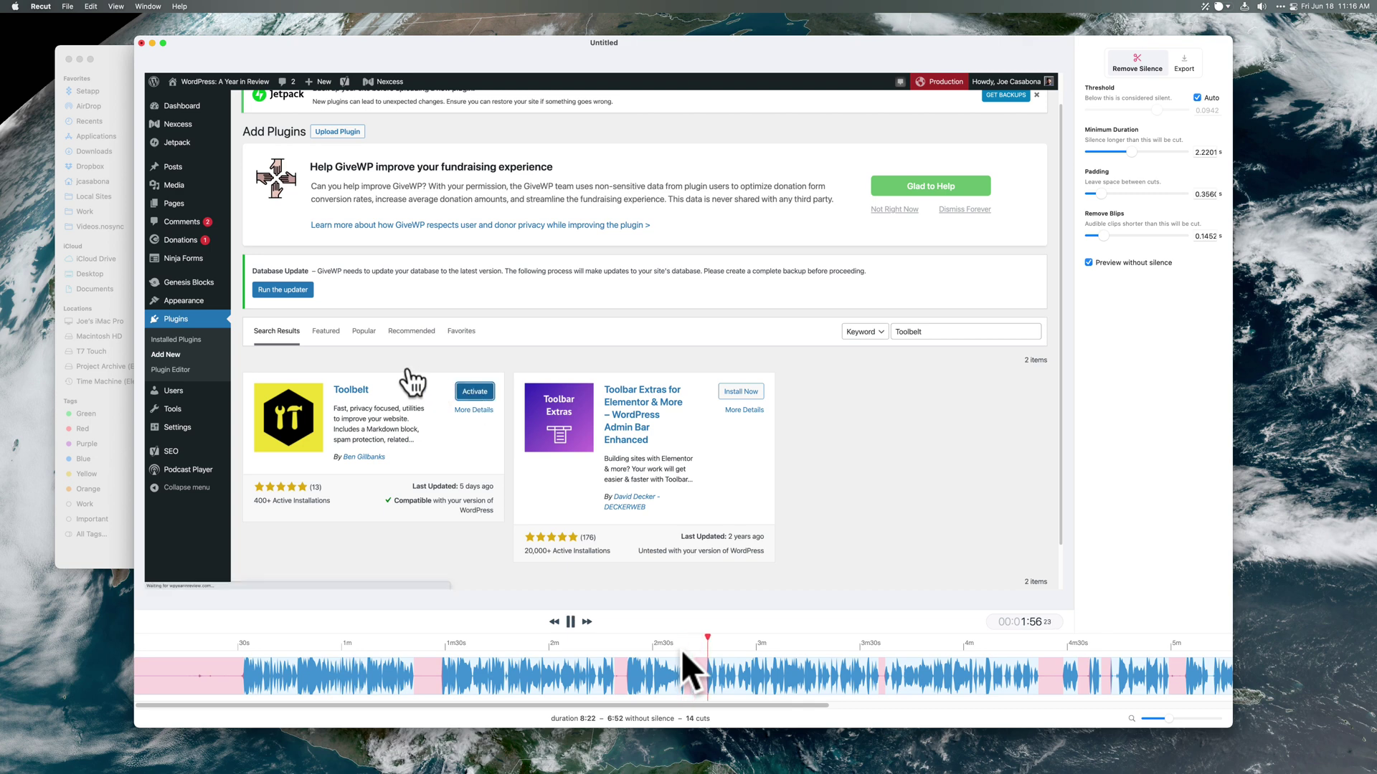
key("space")
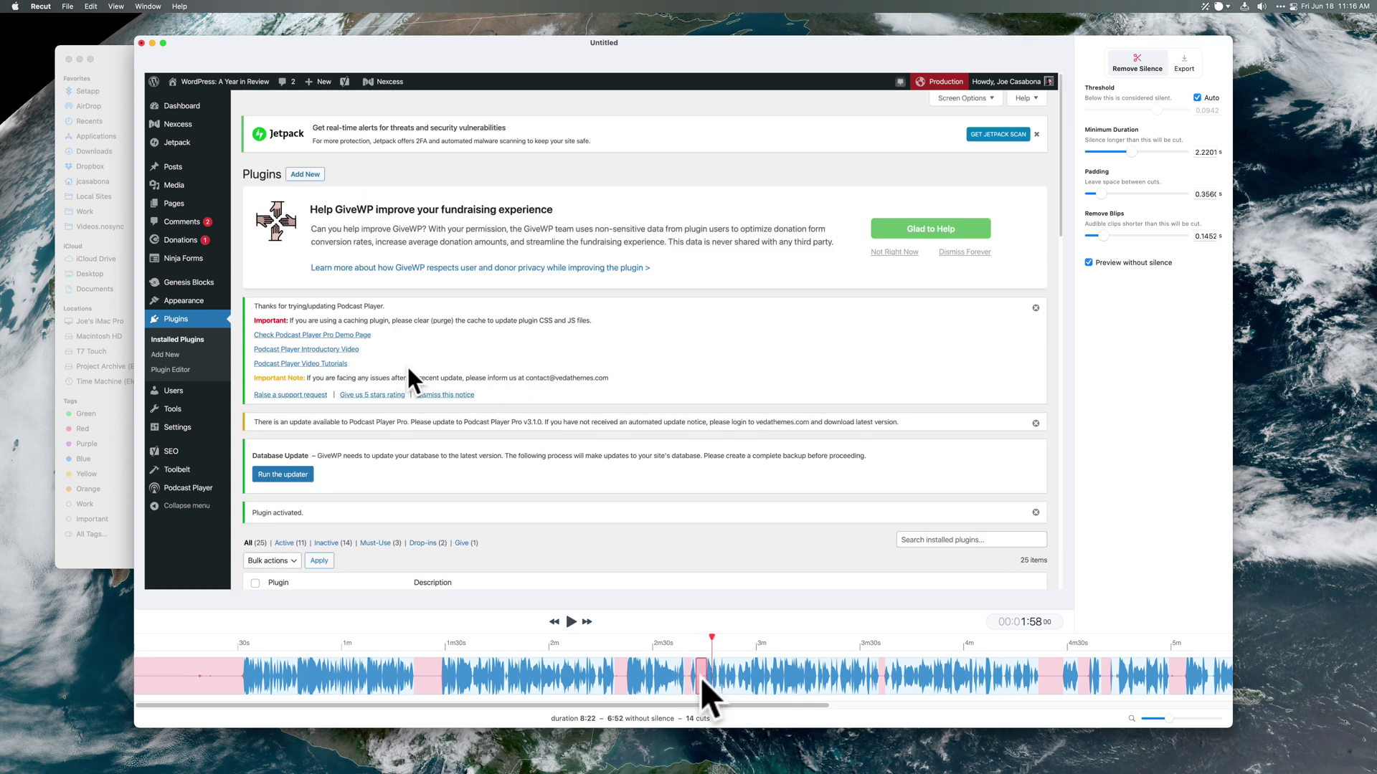
Remove the silence cut near 2m40s and replay the restored section to verify it
left_click(700, 678)
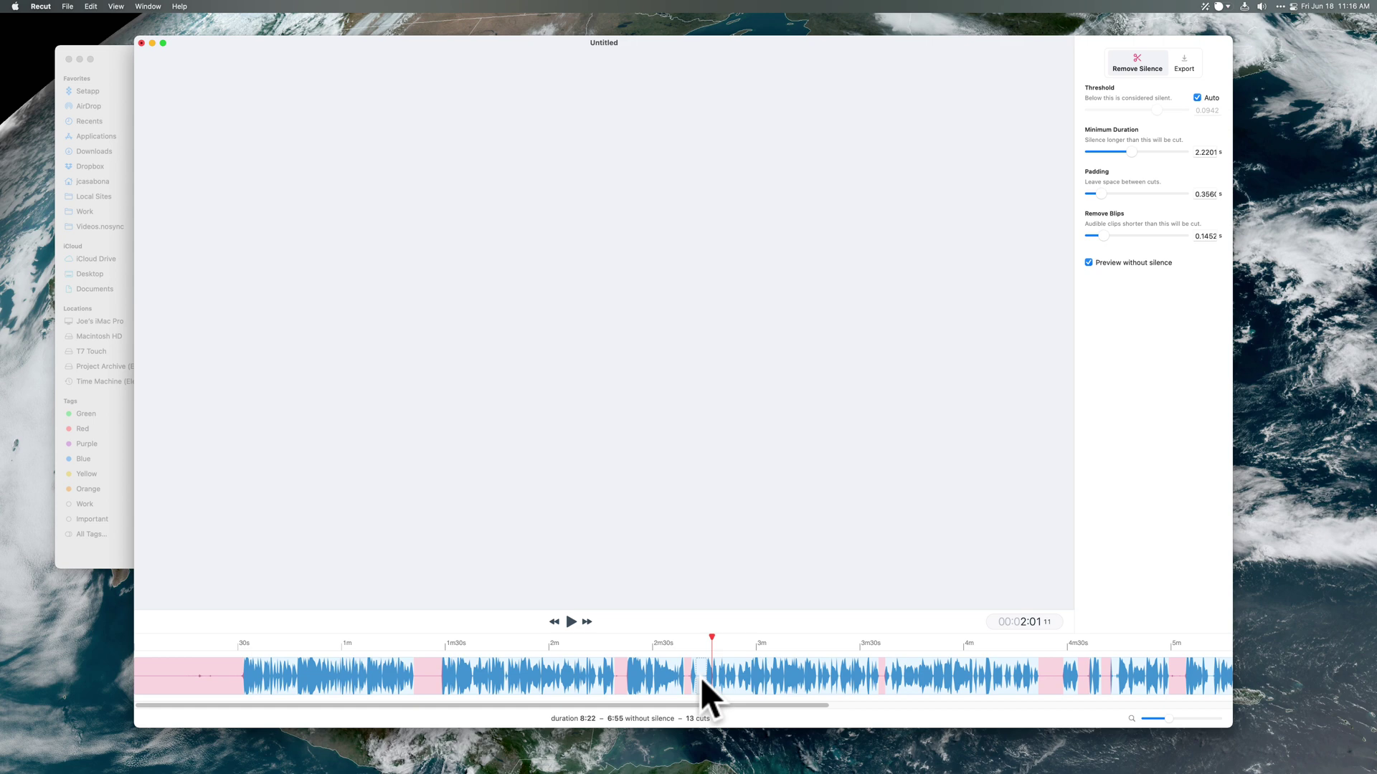
left_click(693, 649)
key("space")
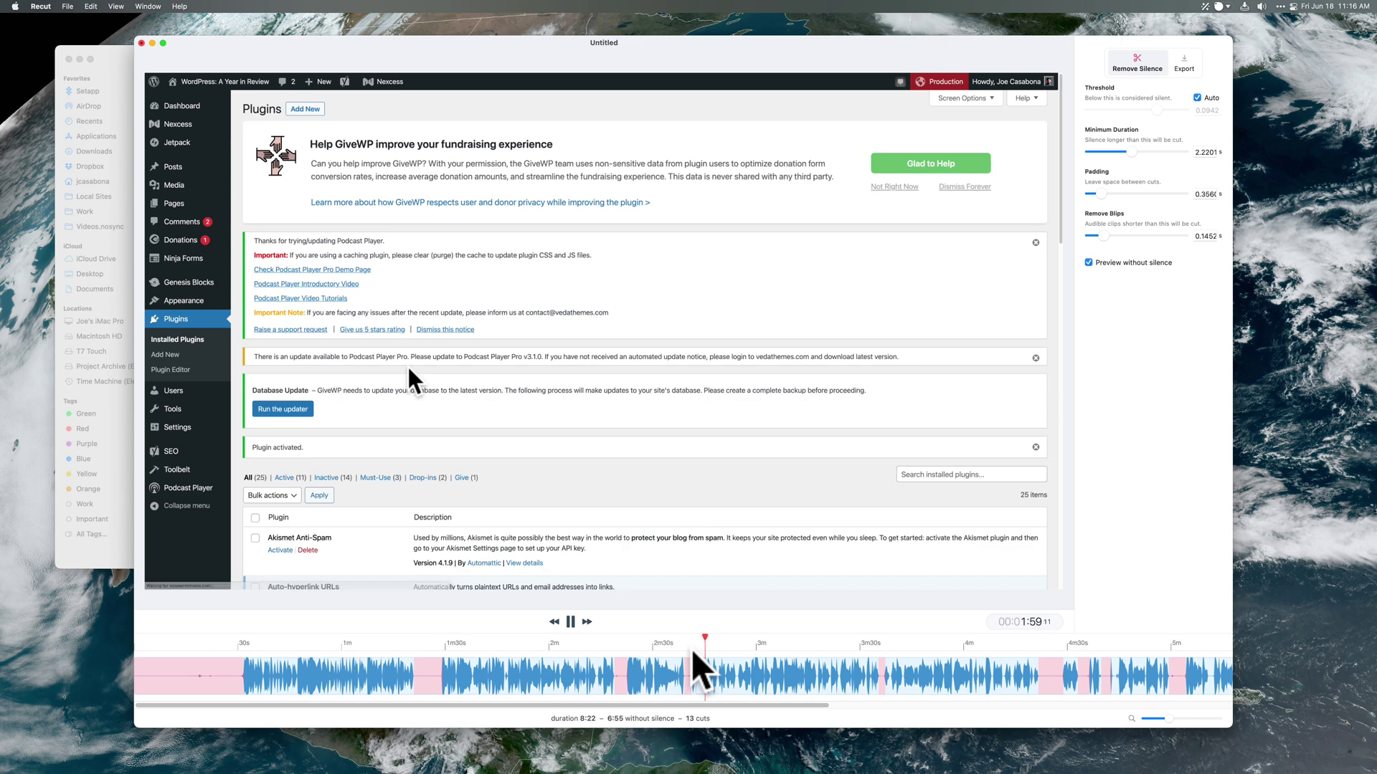
key("space")
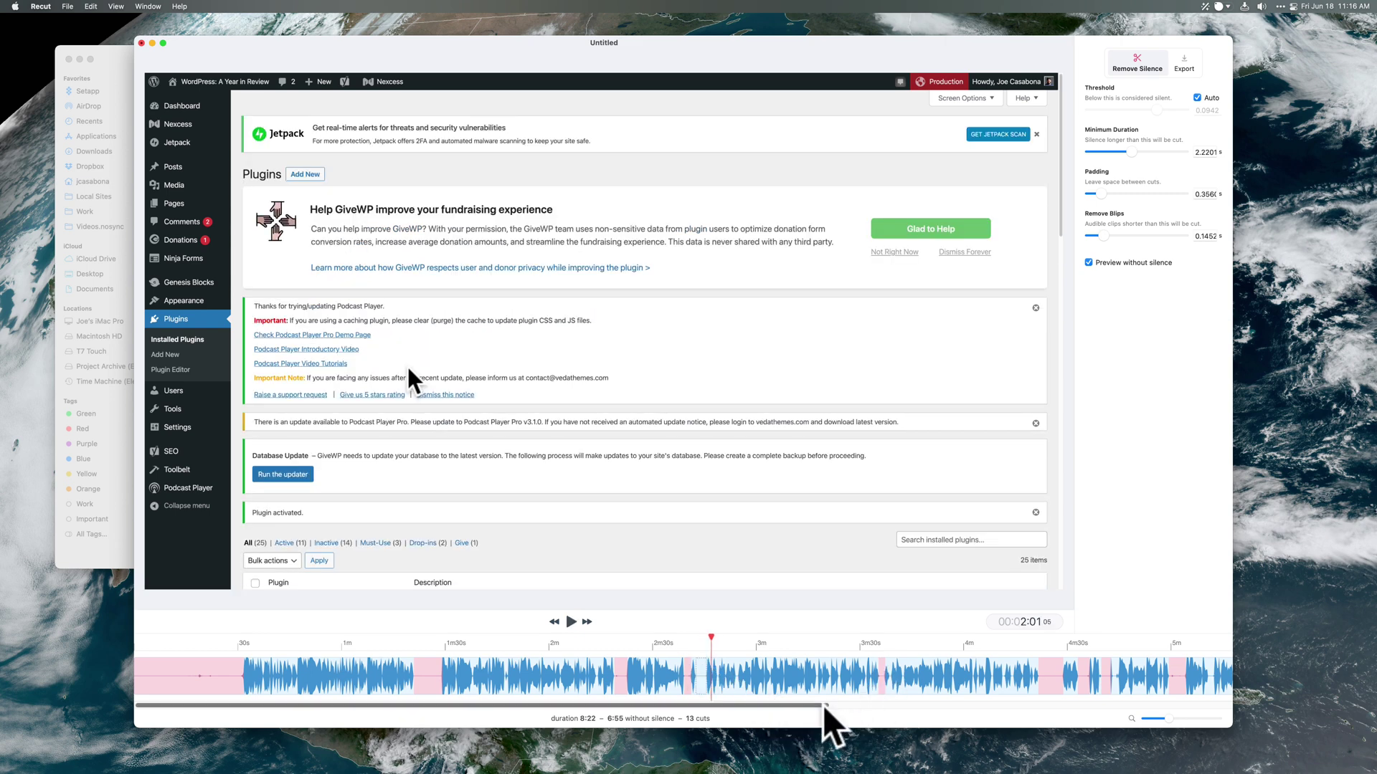
left_click_drag(824, 707, 930, 706)
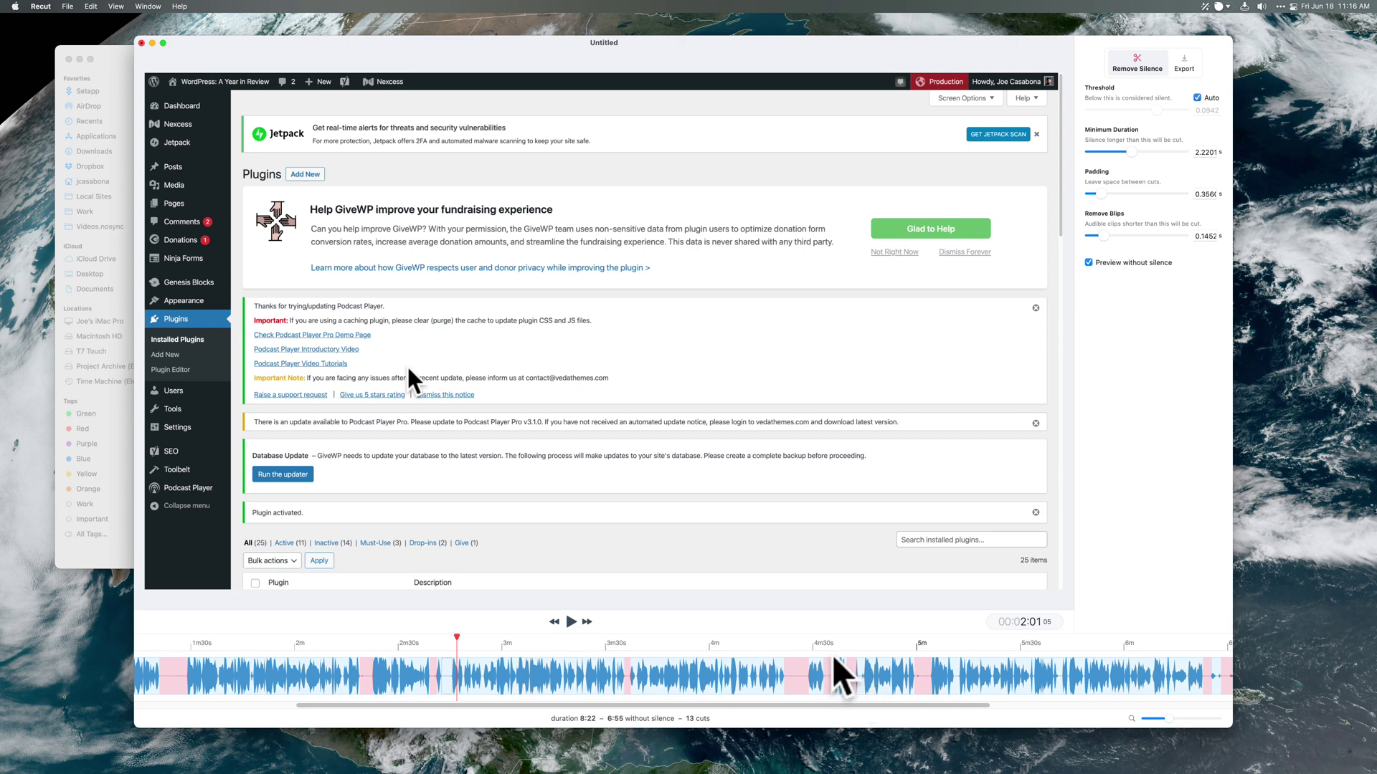
left_click(834, 653)
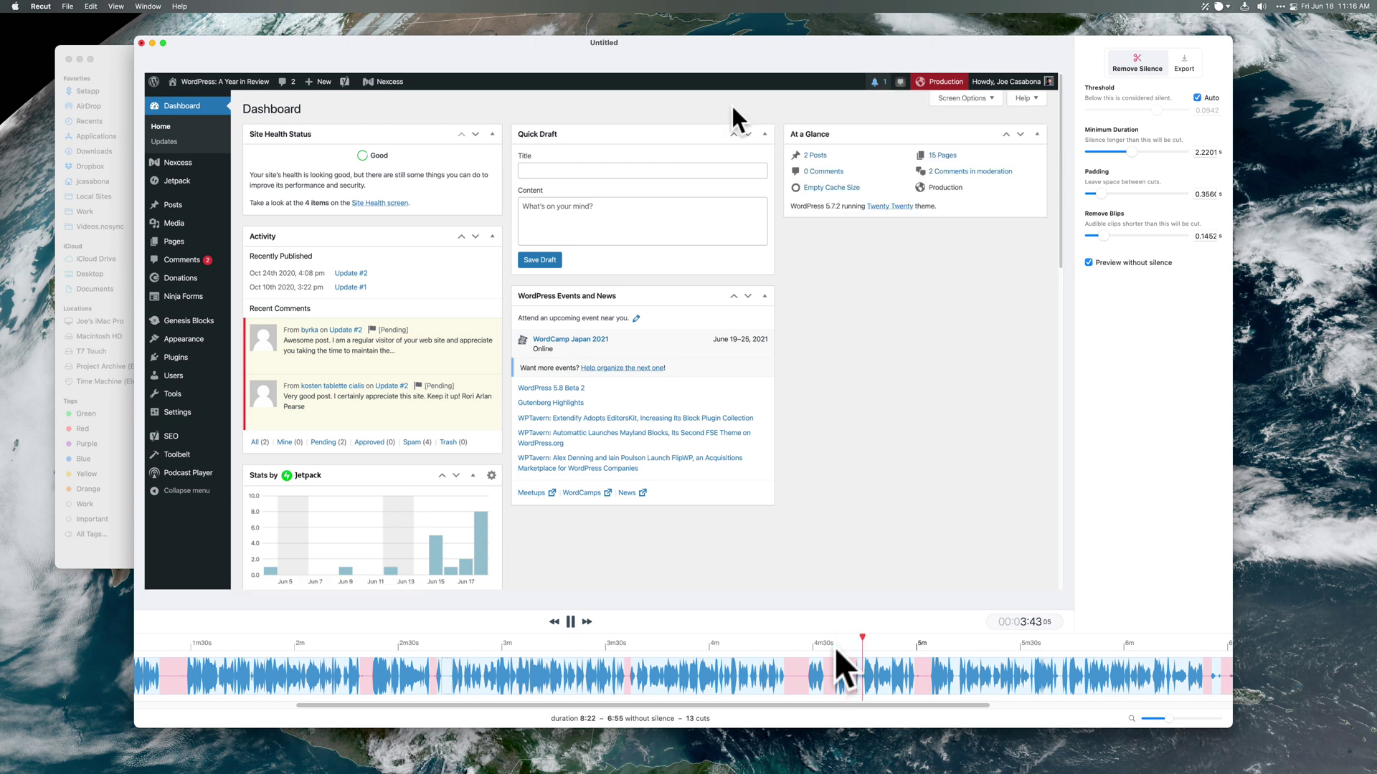
Mark the short clip near 4m35s as a cut, merging it into the neighbouring silence
left_click(838, 677)
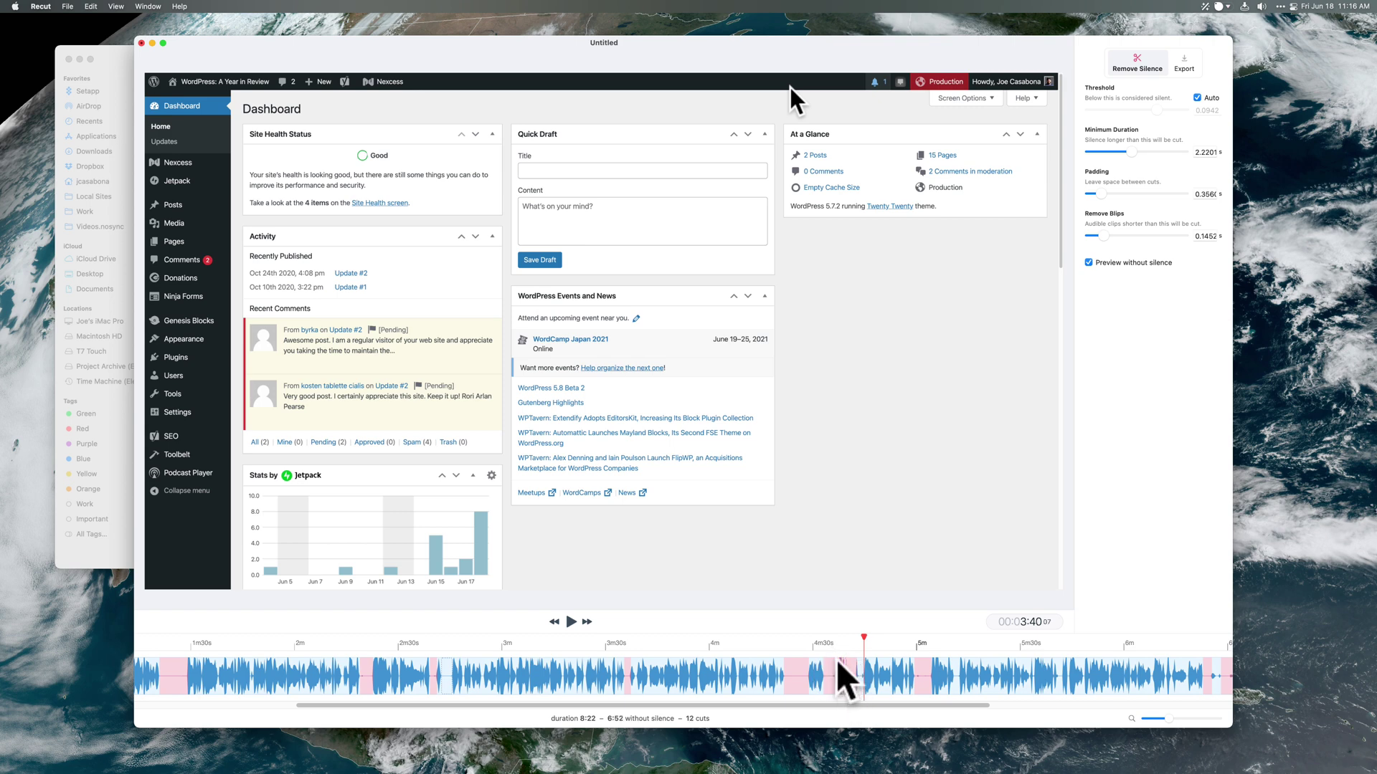
left_click(809, 648)
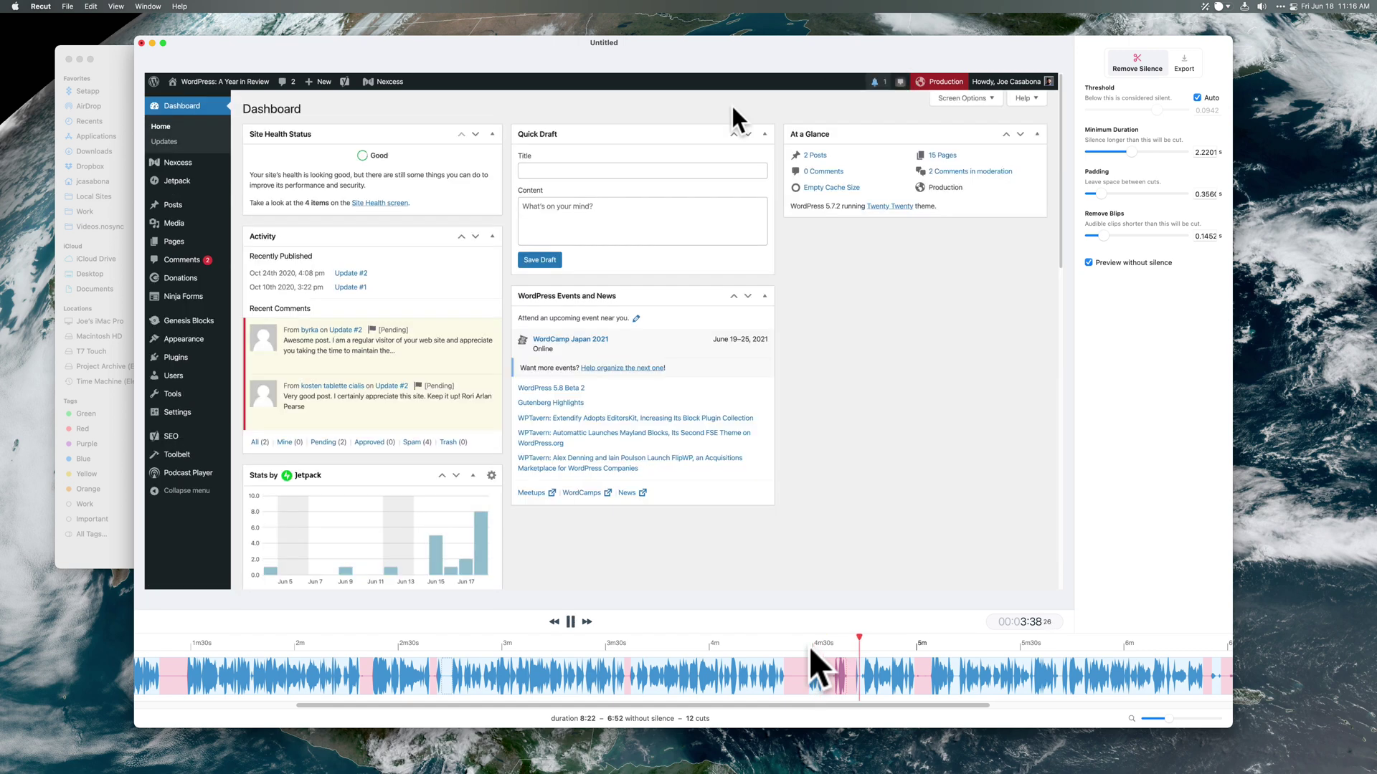
left_click(860, 685)
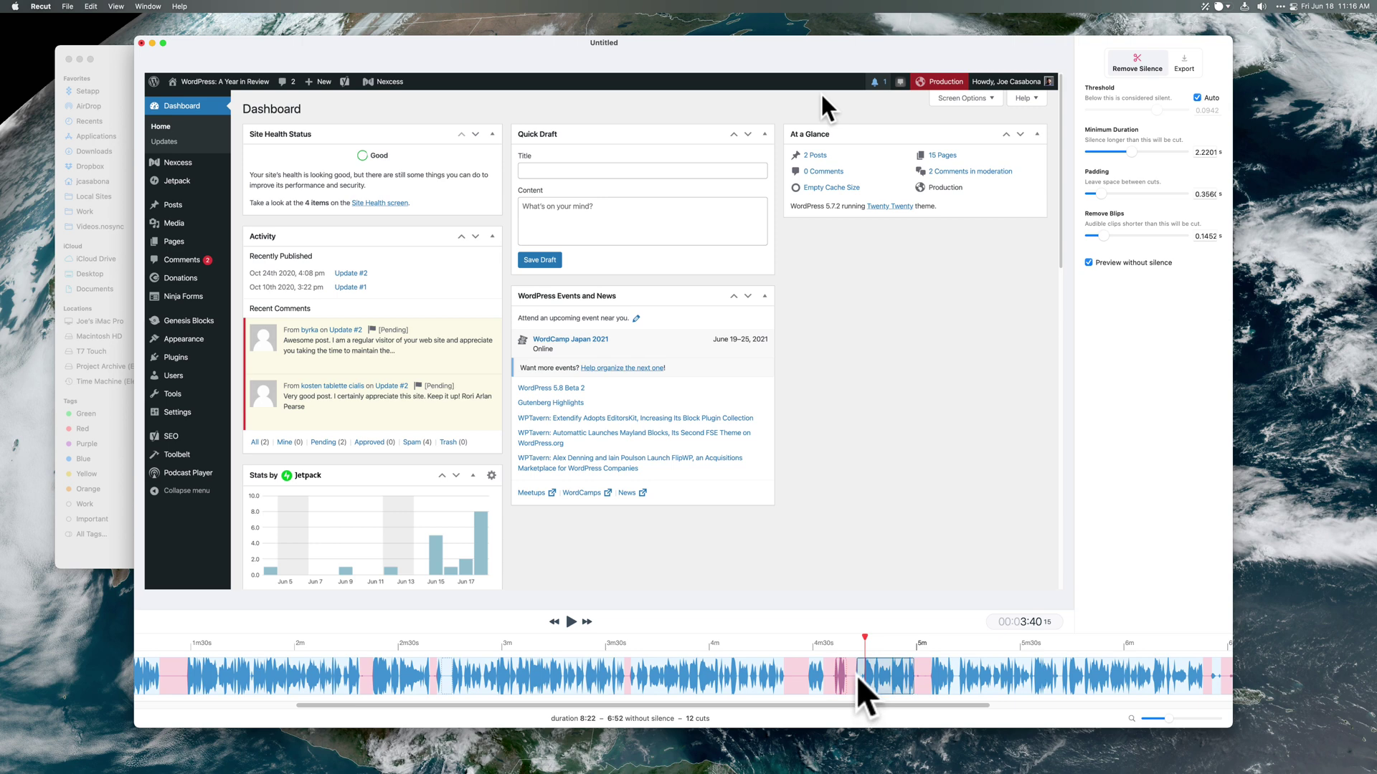
left_click(856, 678)
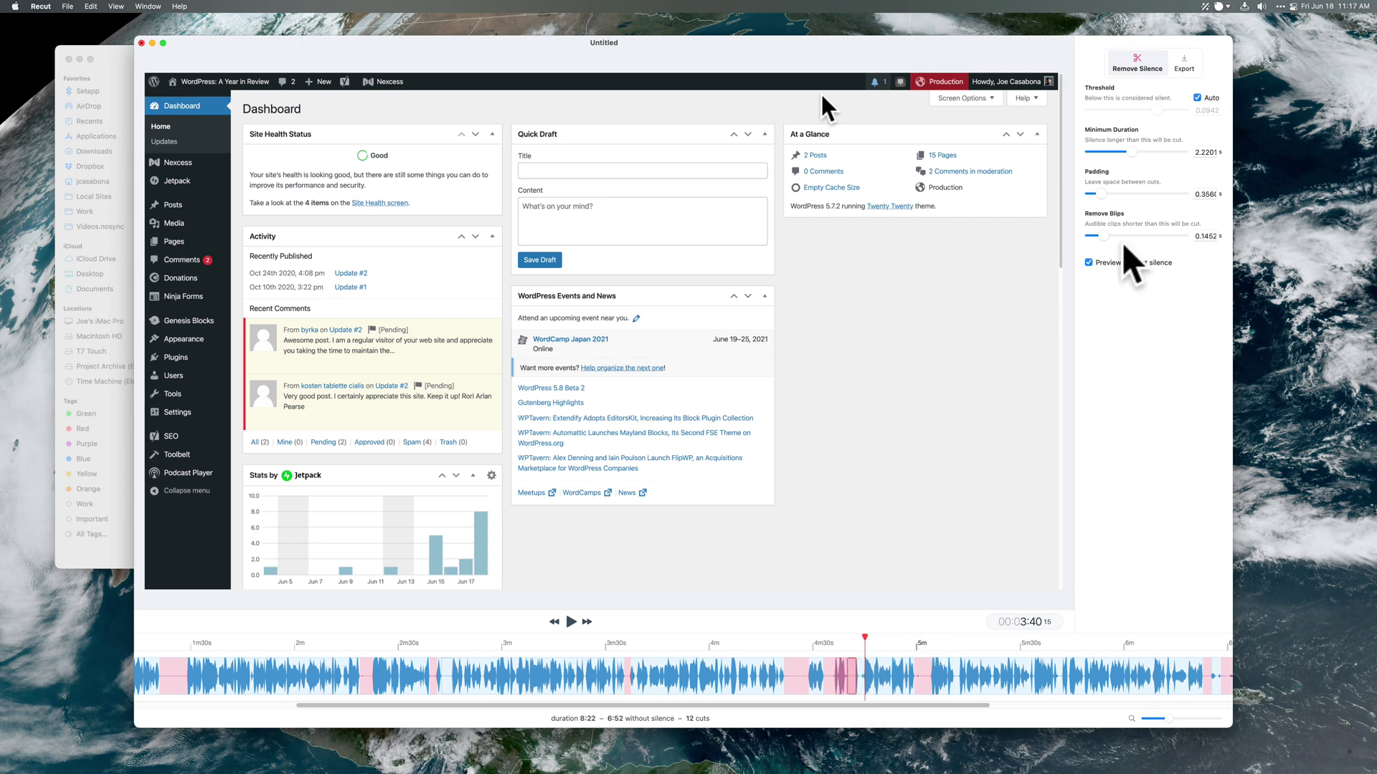
Raise Remove Blips to about 0.85 s, leaving 11 cuts and 6:54
left_click_drag(1106, 239, 1109, 239)
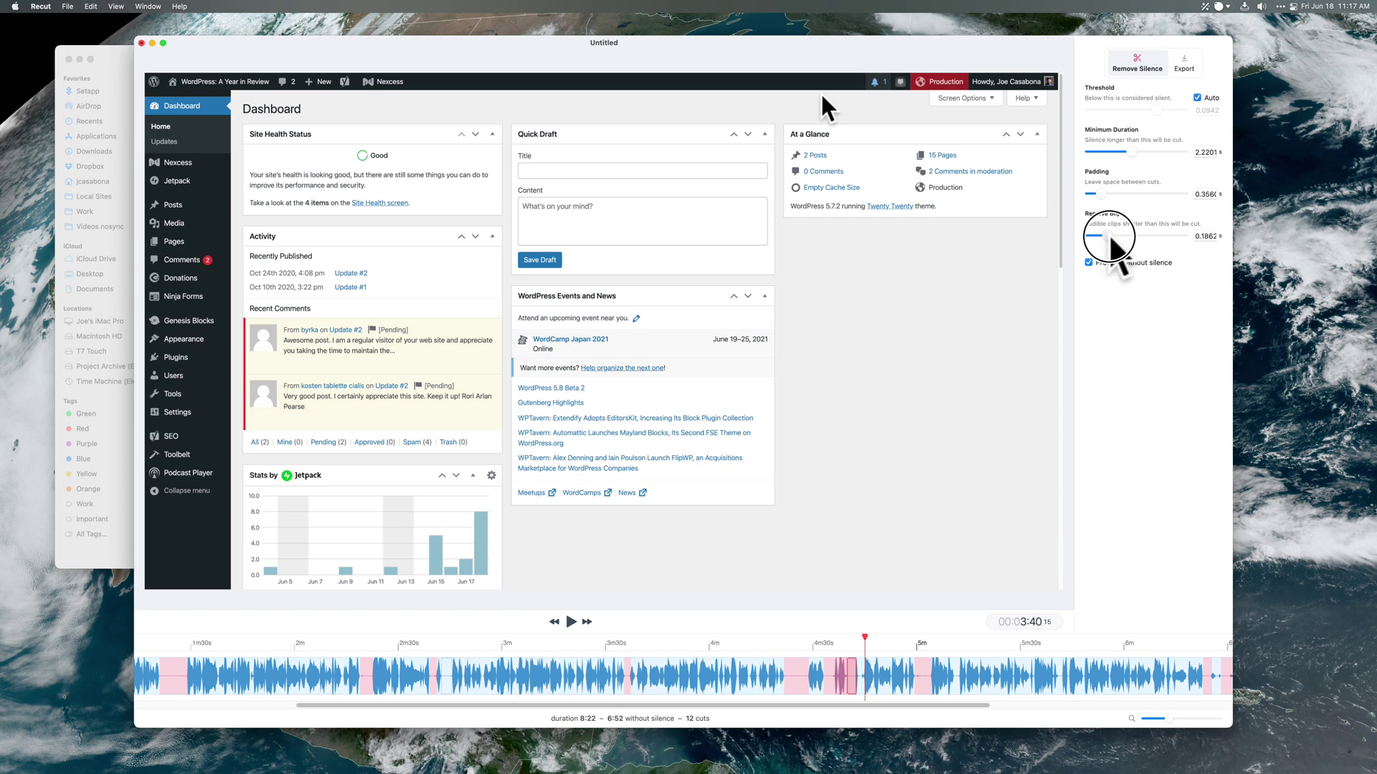
left_click_drag(1111, 238, 1124, 240)
left_click(1145, 507)
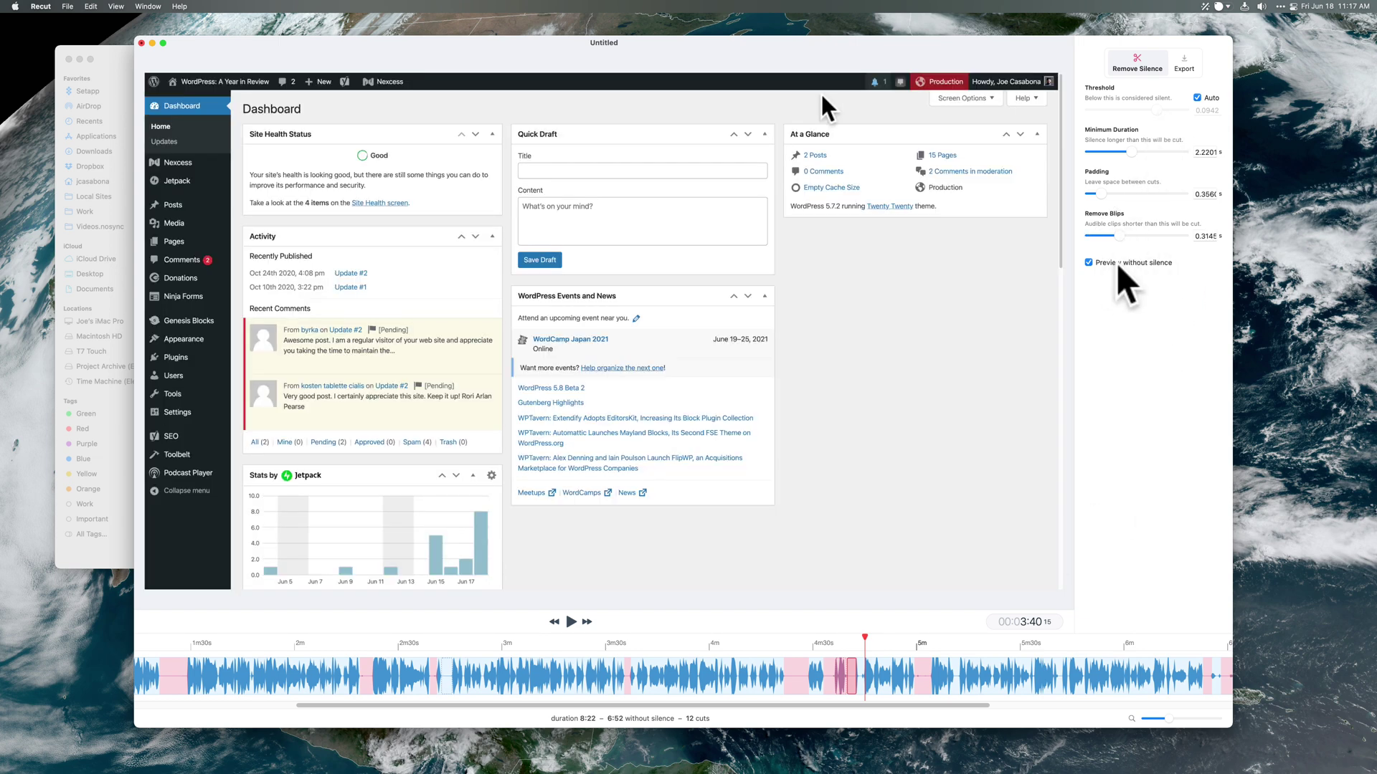
left_click(1122, 238)
left_click_drag(1124, 237, 1169, 235)
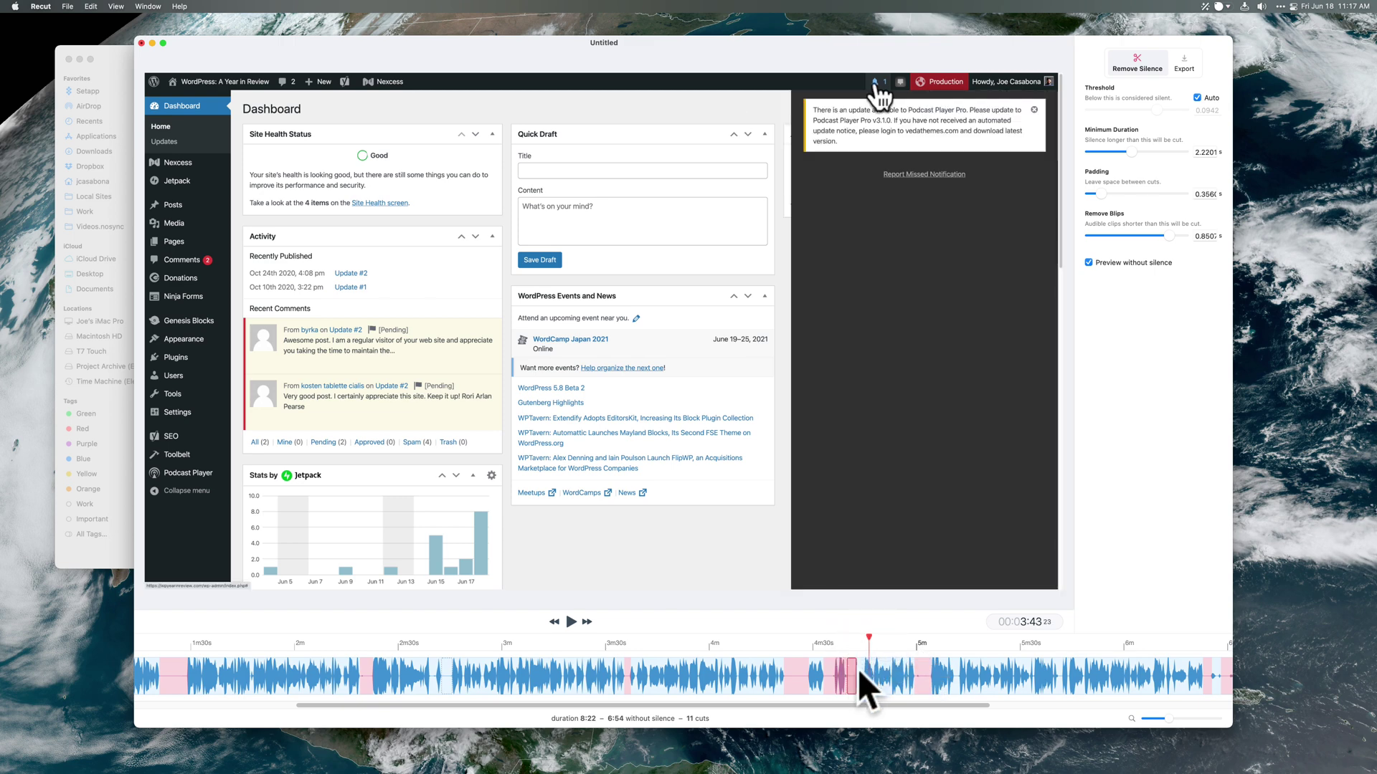
Delete the silence cut at 5m and preview the result
left_click(858, 674)
left_click(859, 673)
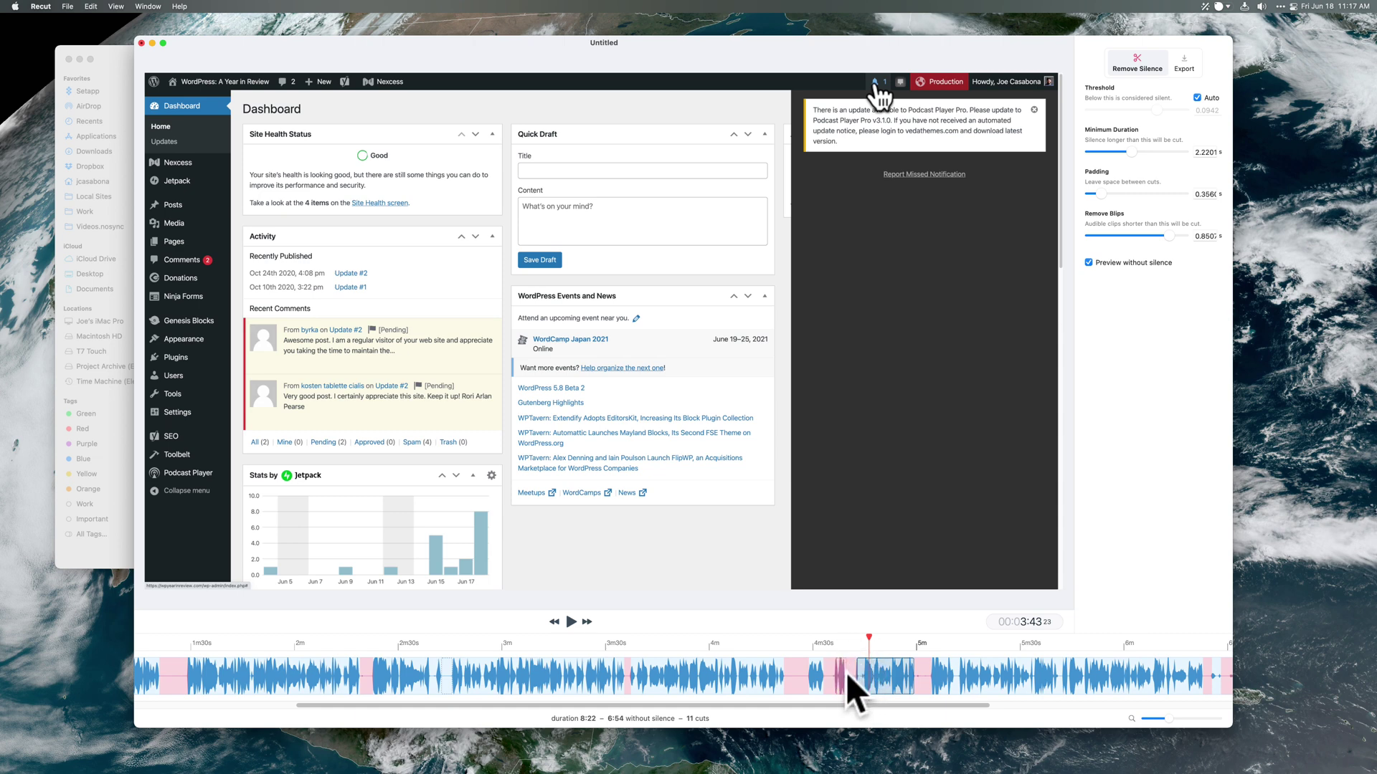
left_click(841, 674)
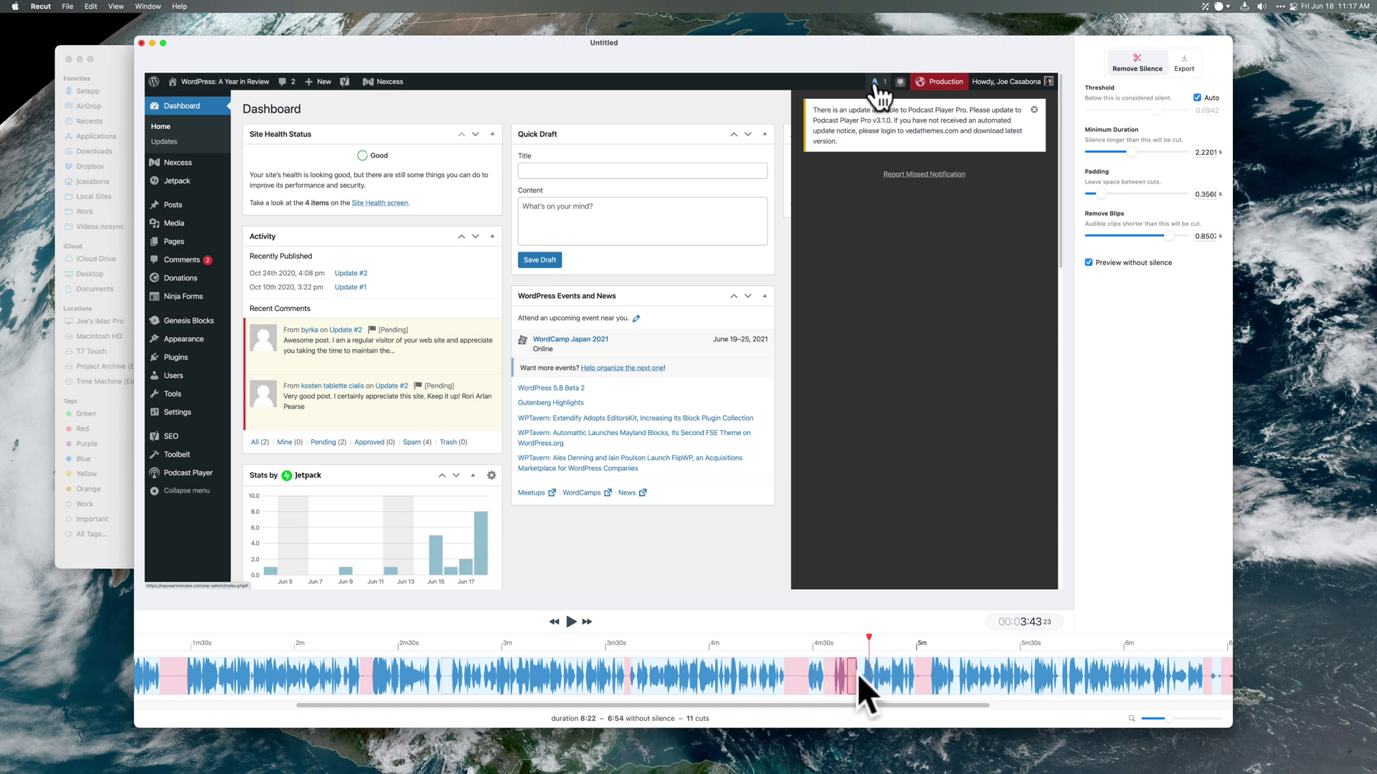
left_click(922, 674)
left_click(912, 675)
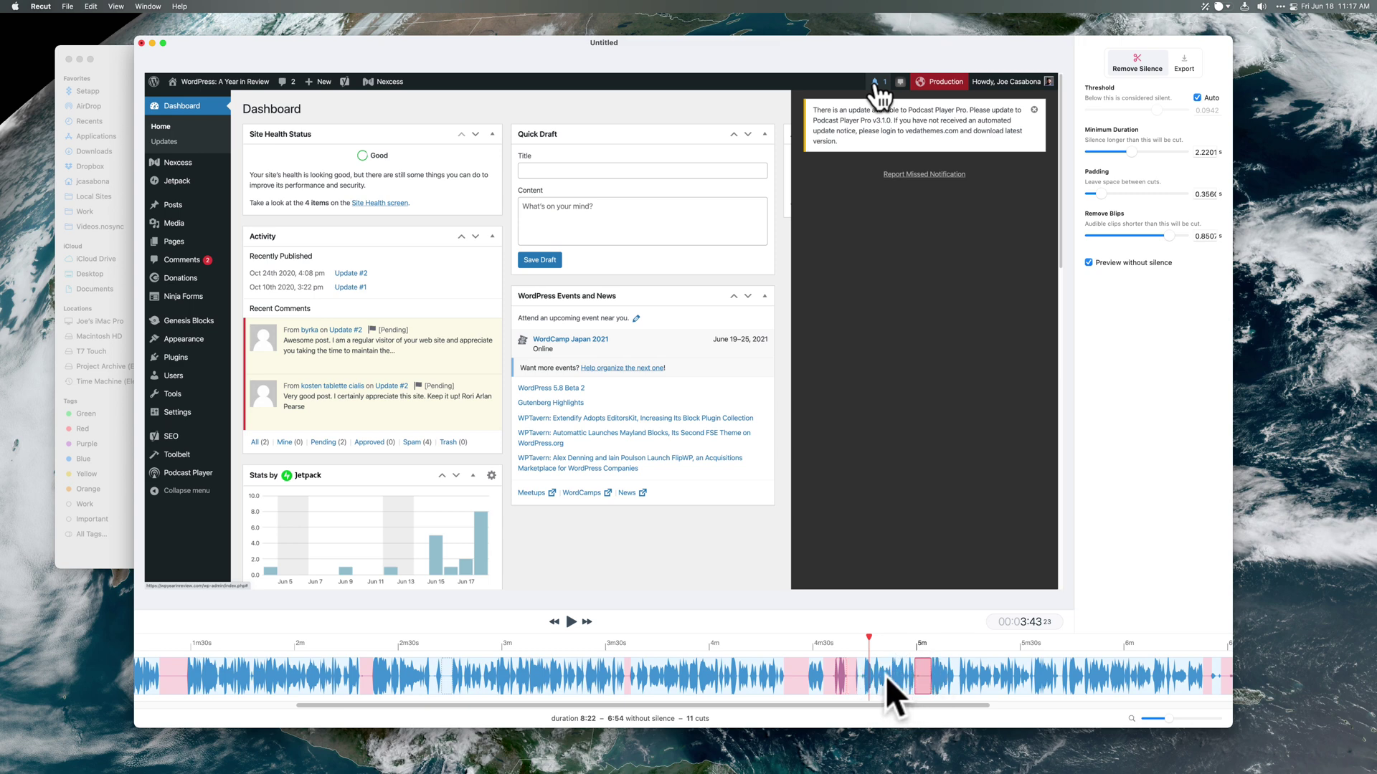
key("Delete")
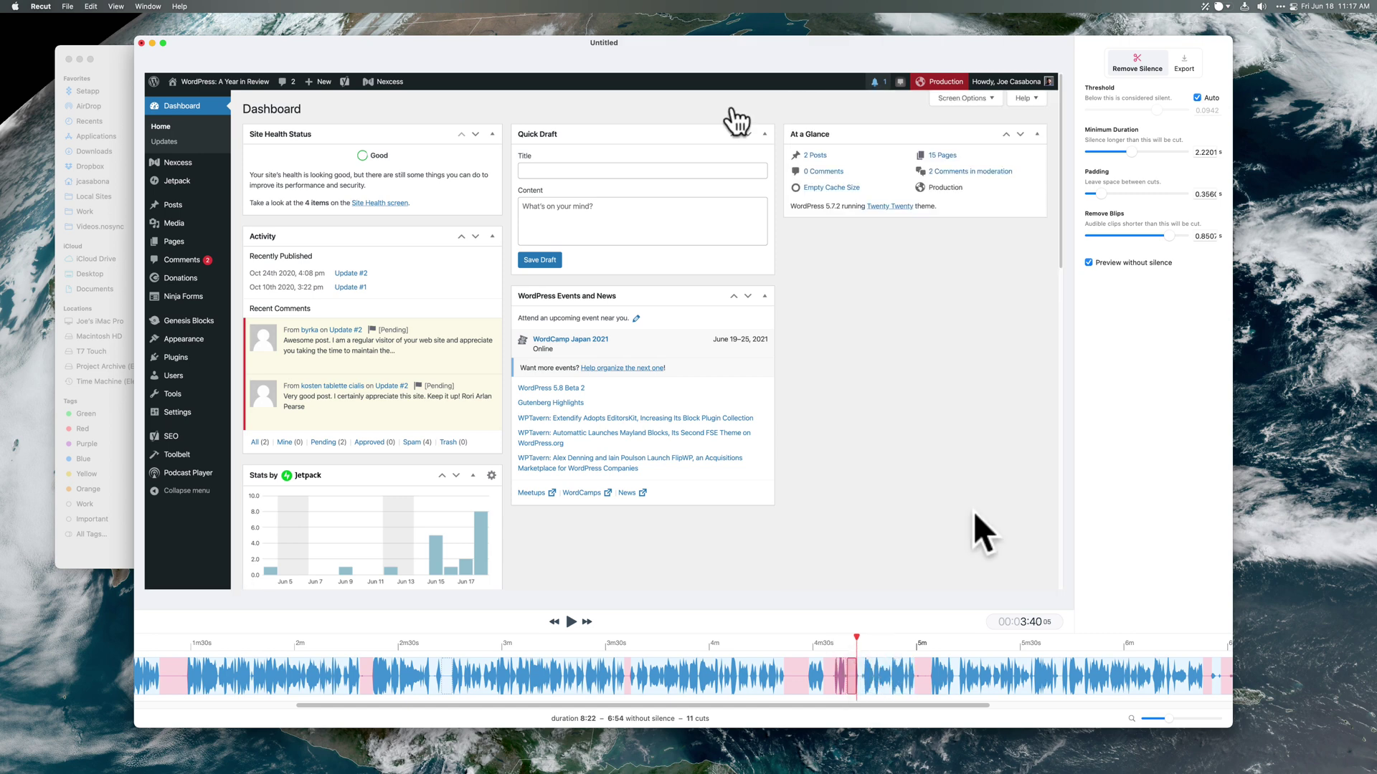
key("space")
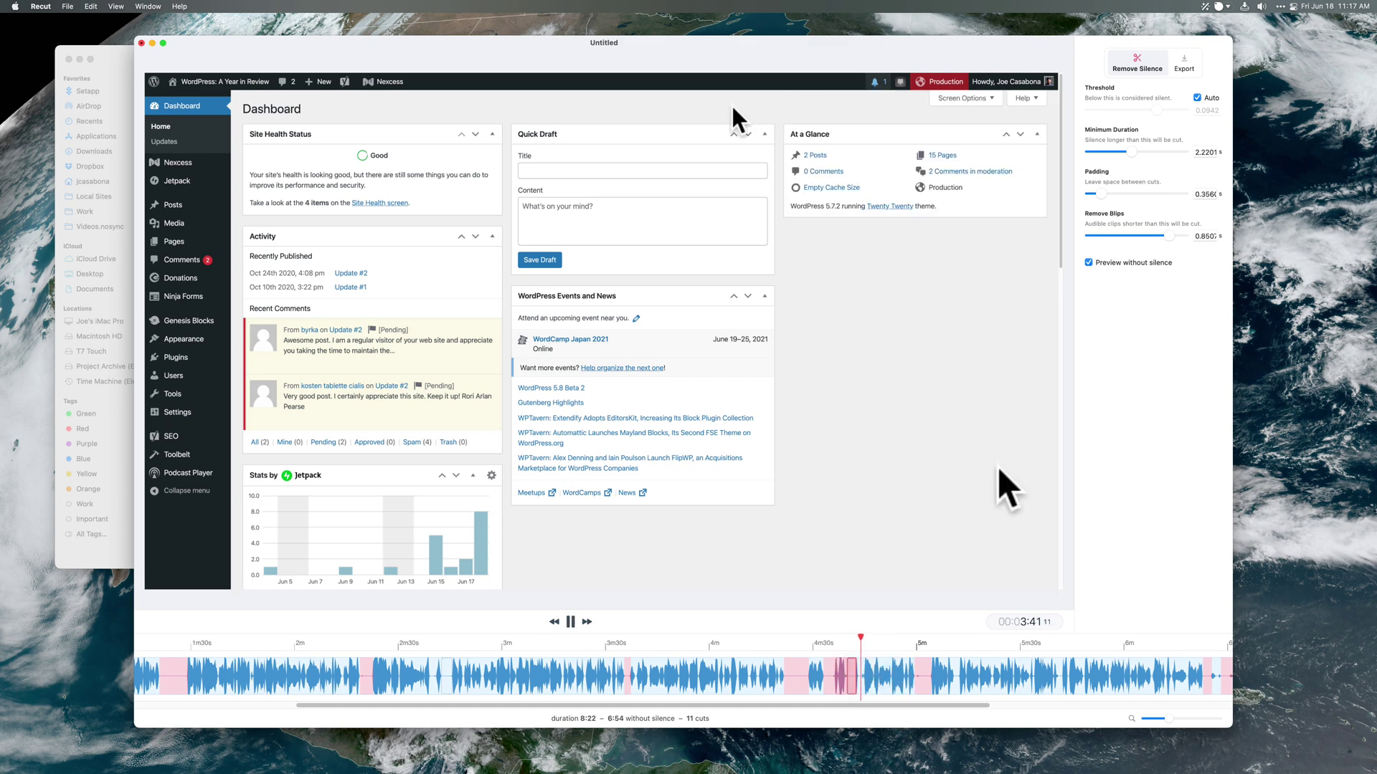
key("space")
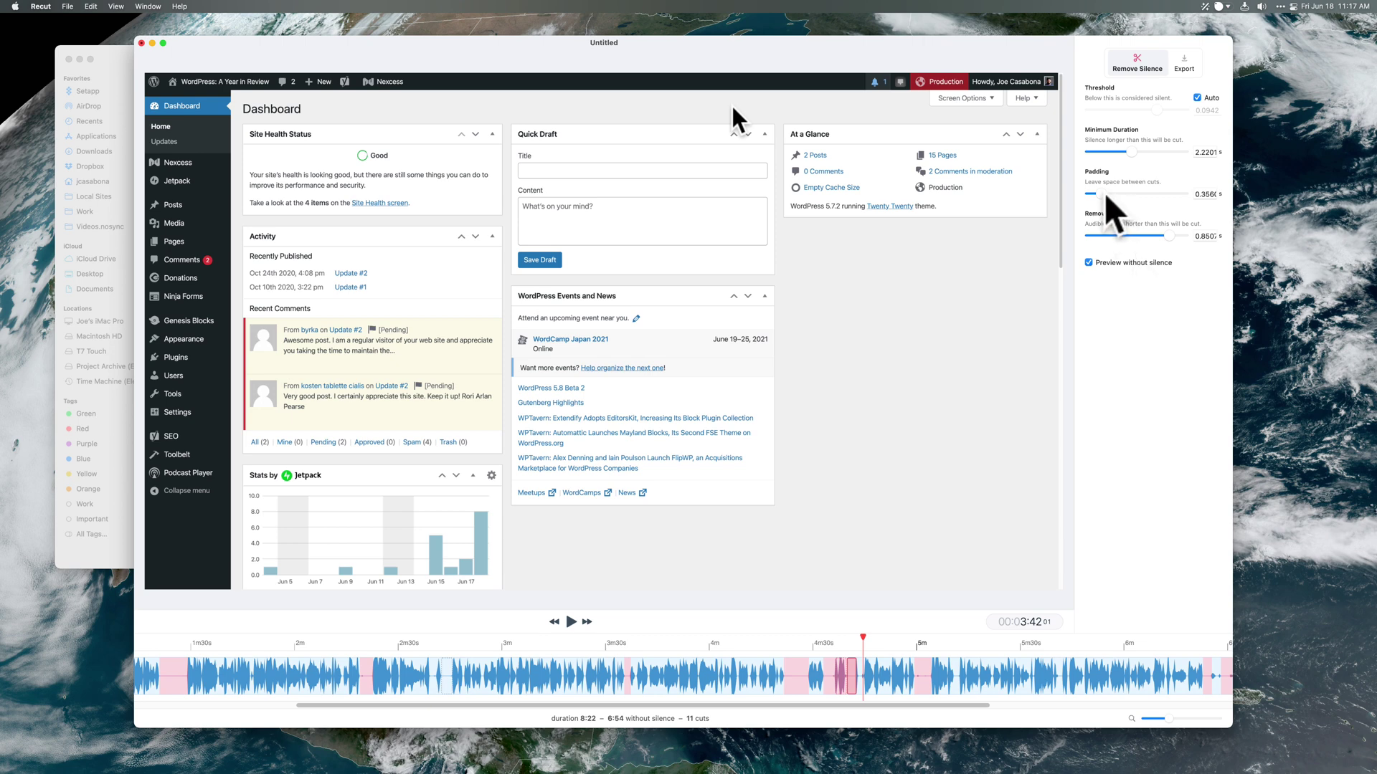
Remove padding, lengthen minimum silence, keep threshold automatic, and lower Remove Blips to 0.2136
mouse_move(1104, 195)
left_mouse_down()
mouse_move(1084, 195)
mouse_move(1103, 195)
left_mouse_up()
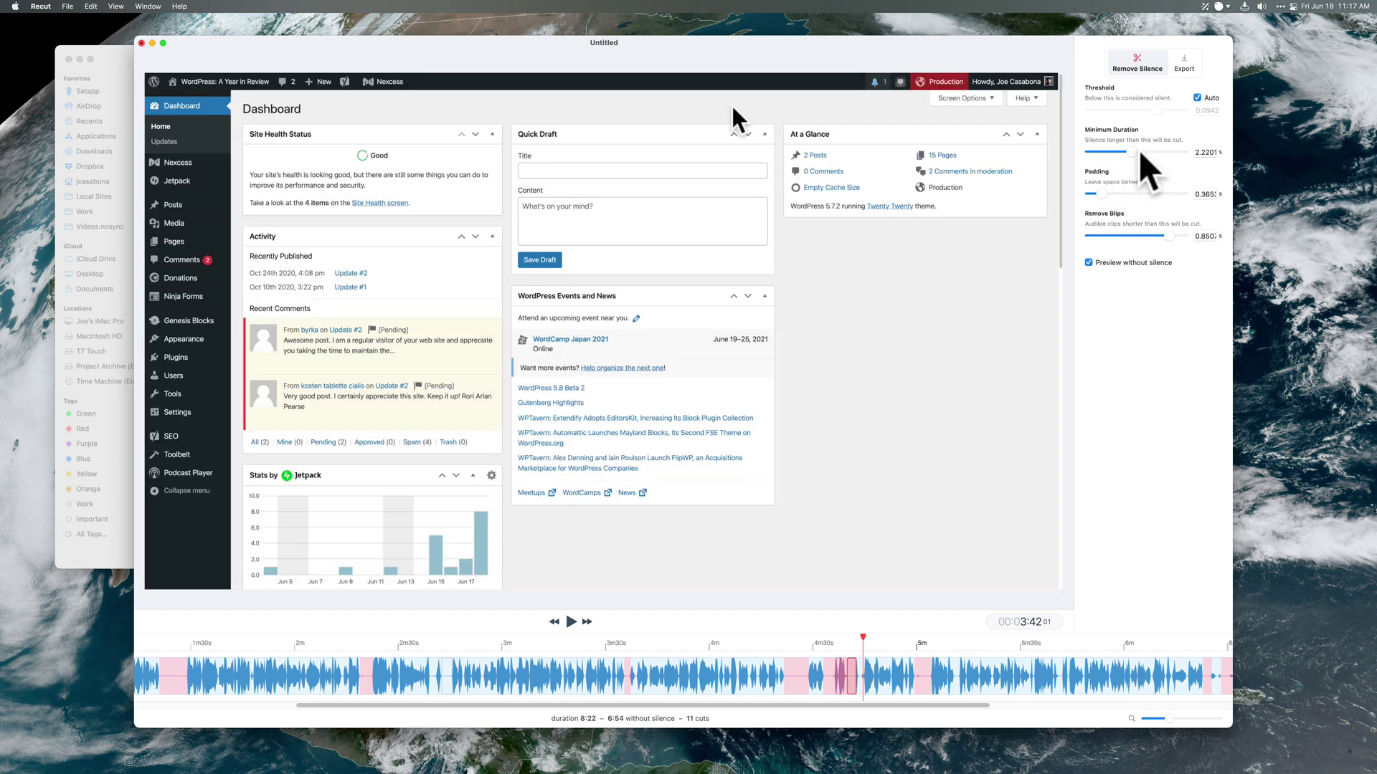
left_click_drag(1133, 153, 1144, 154)
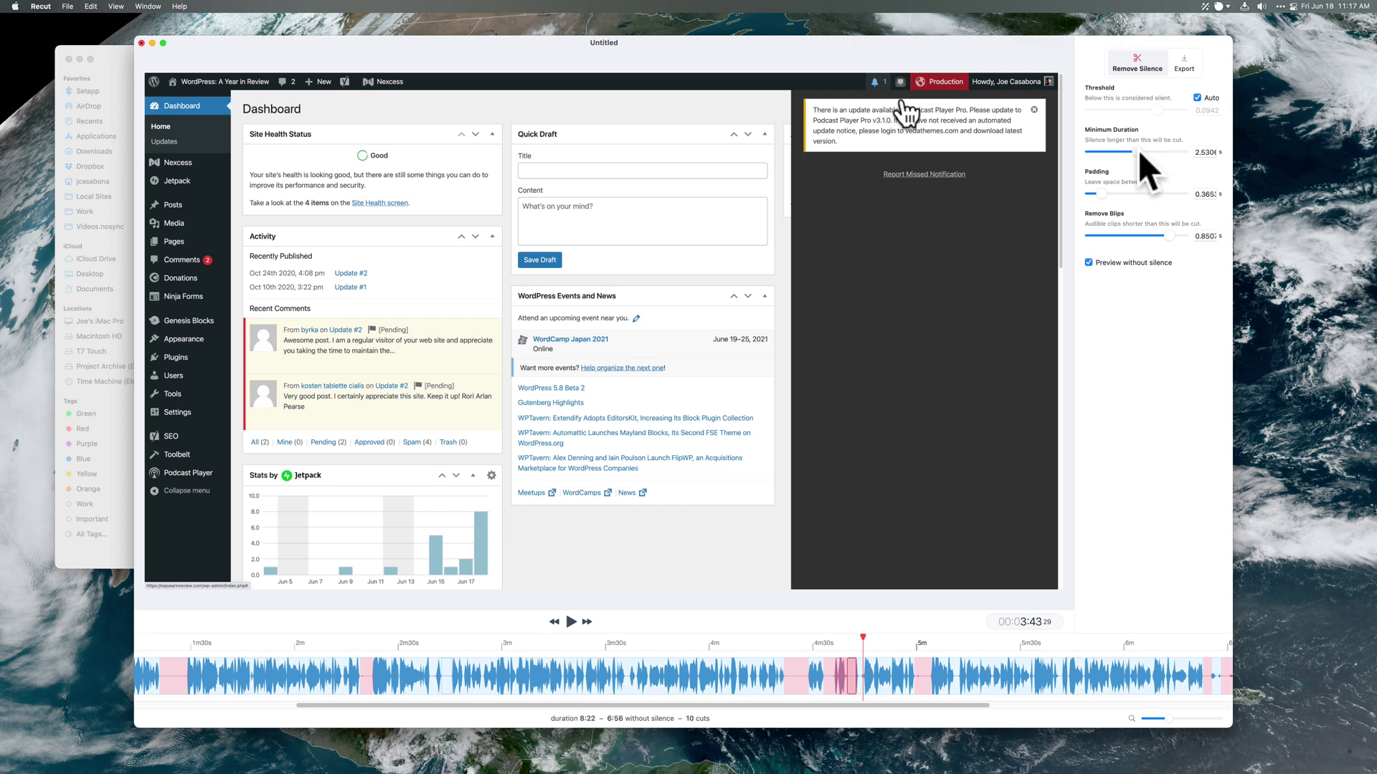
left_click(1197, 97)
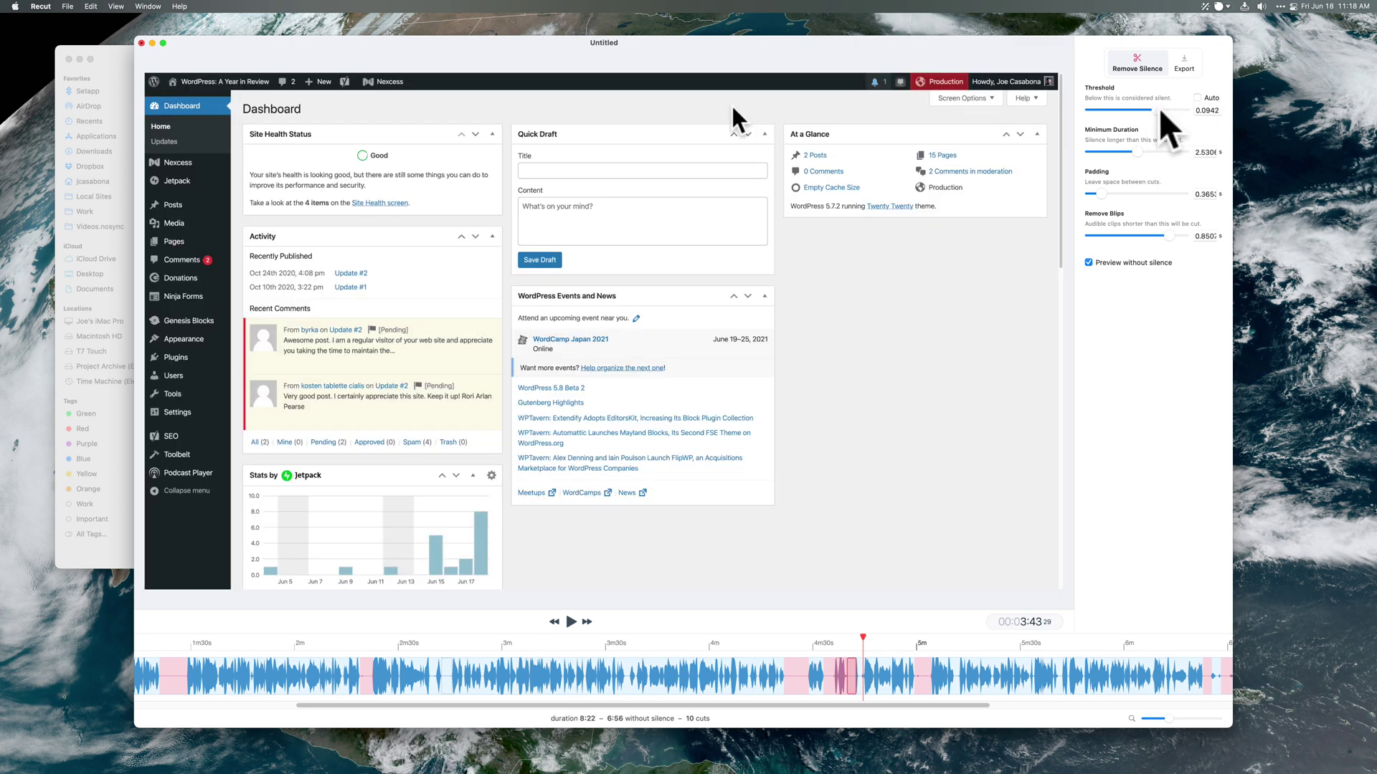
left_click_drag(1160, 110, 1181, 111)
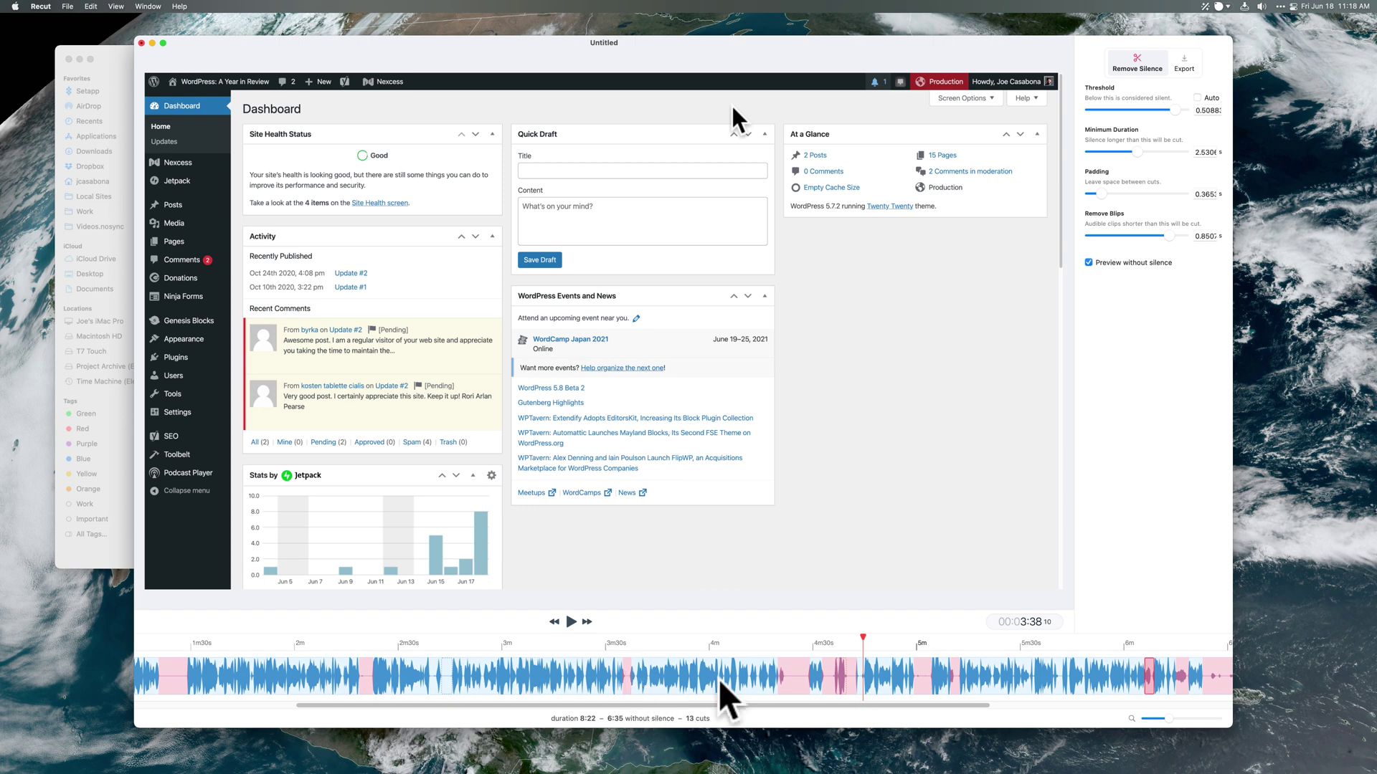
left_click(1196, 98)
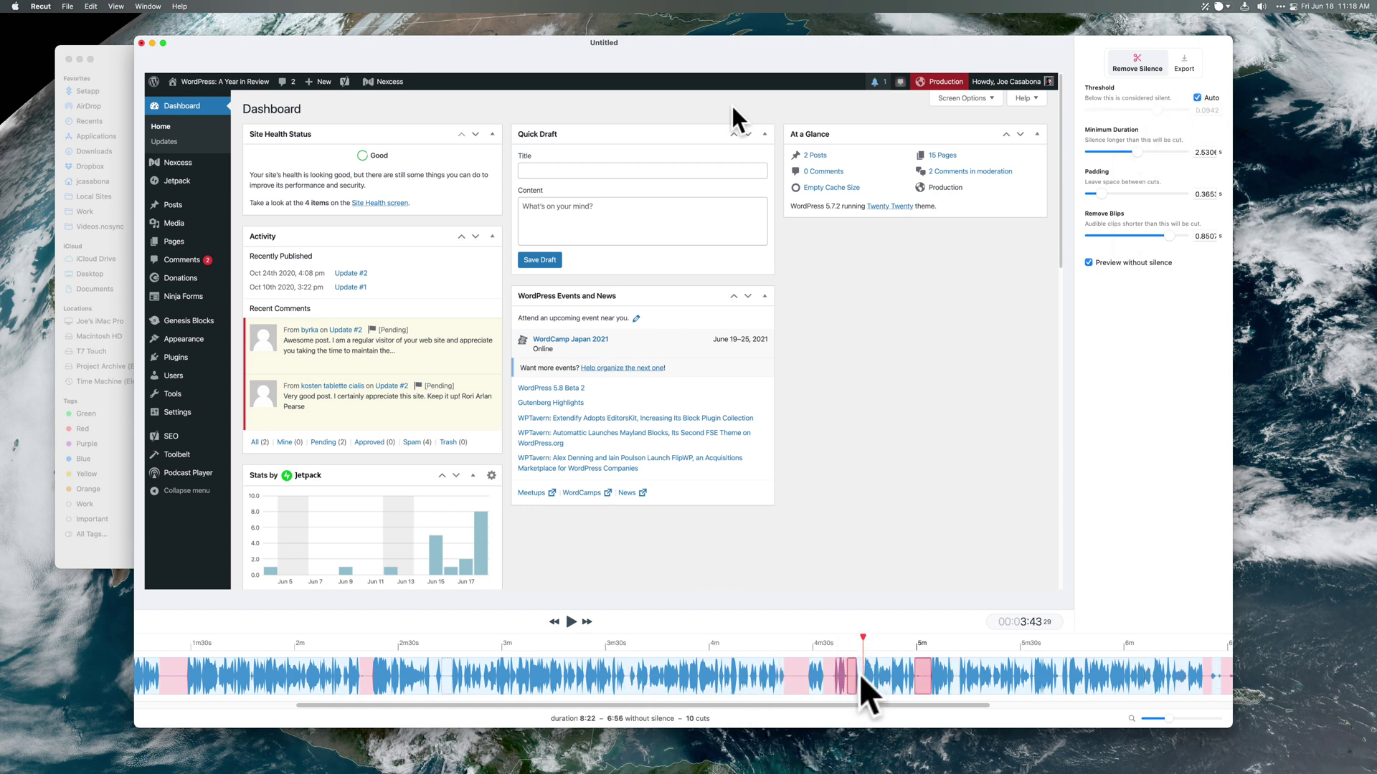
left_click_drag(1168, 235, 1110, 236)
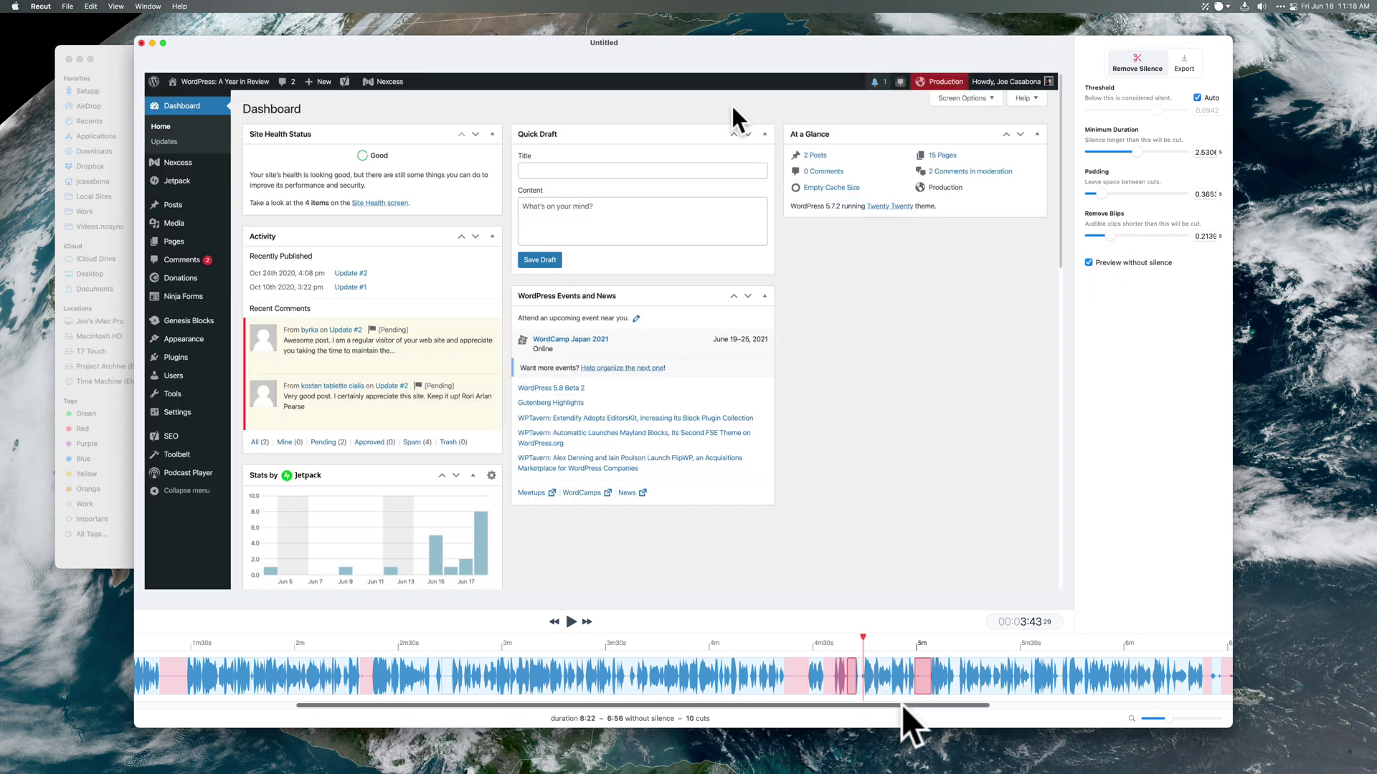
Review and cut the unwanted stretch of footage around 4m45s
left_click_drag(905, 706, 1168, 713)
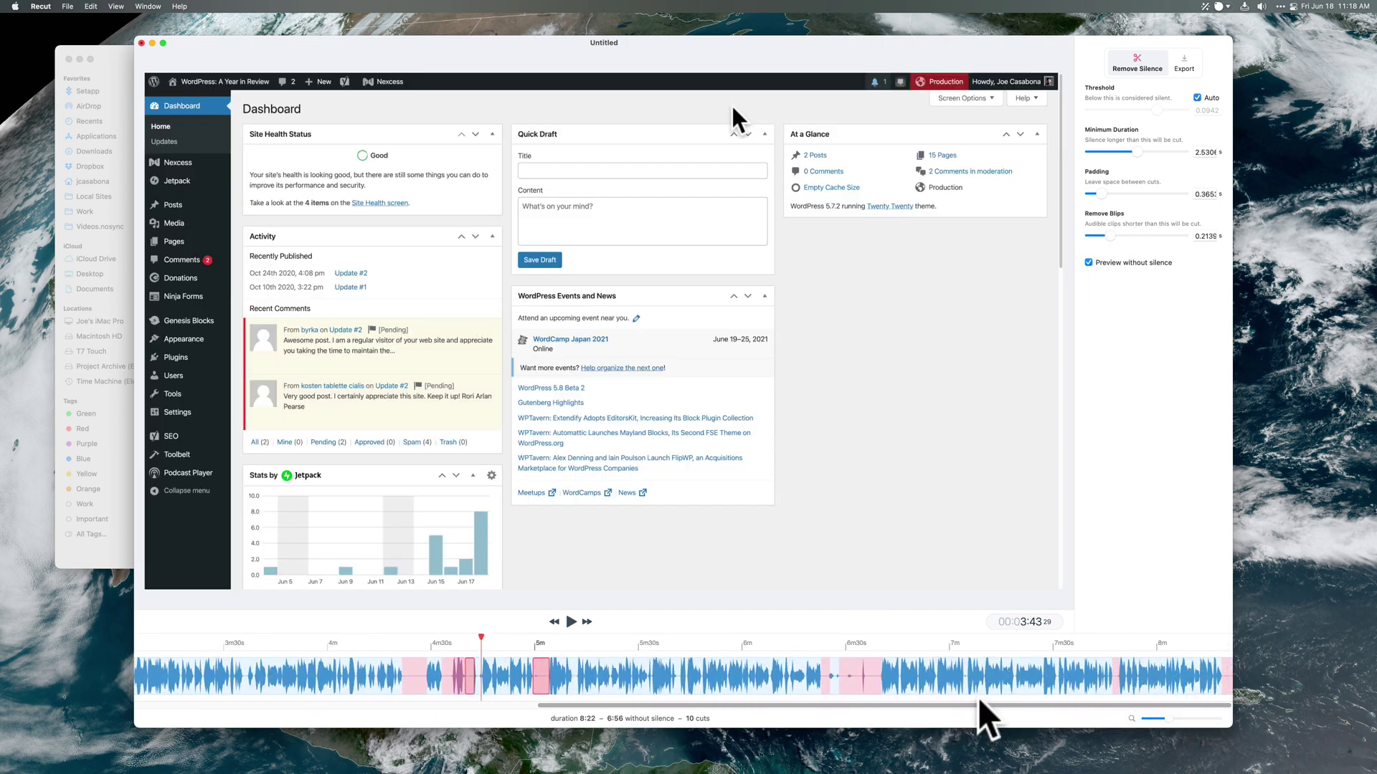
left_click(519, 677)
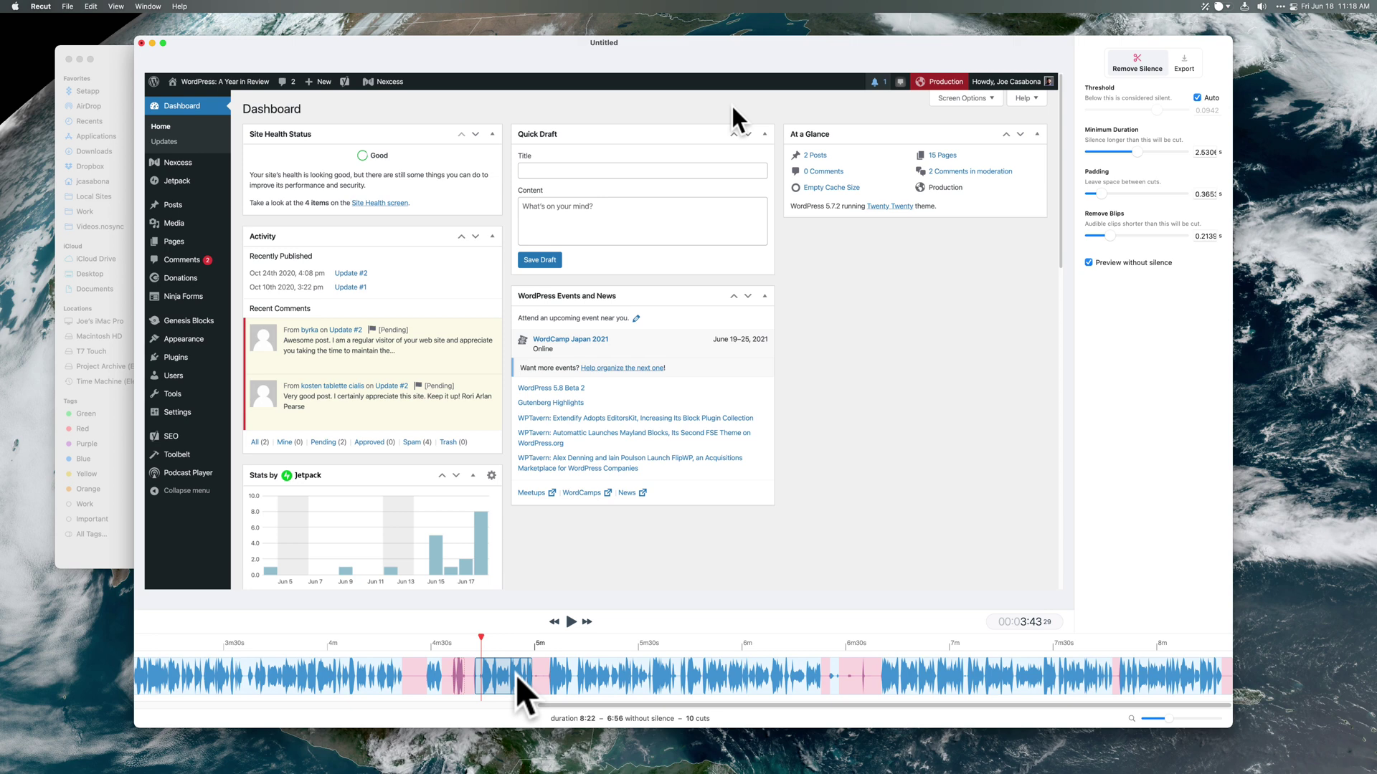
key("space")
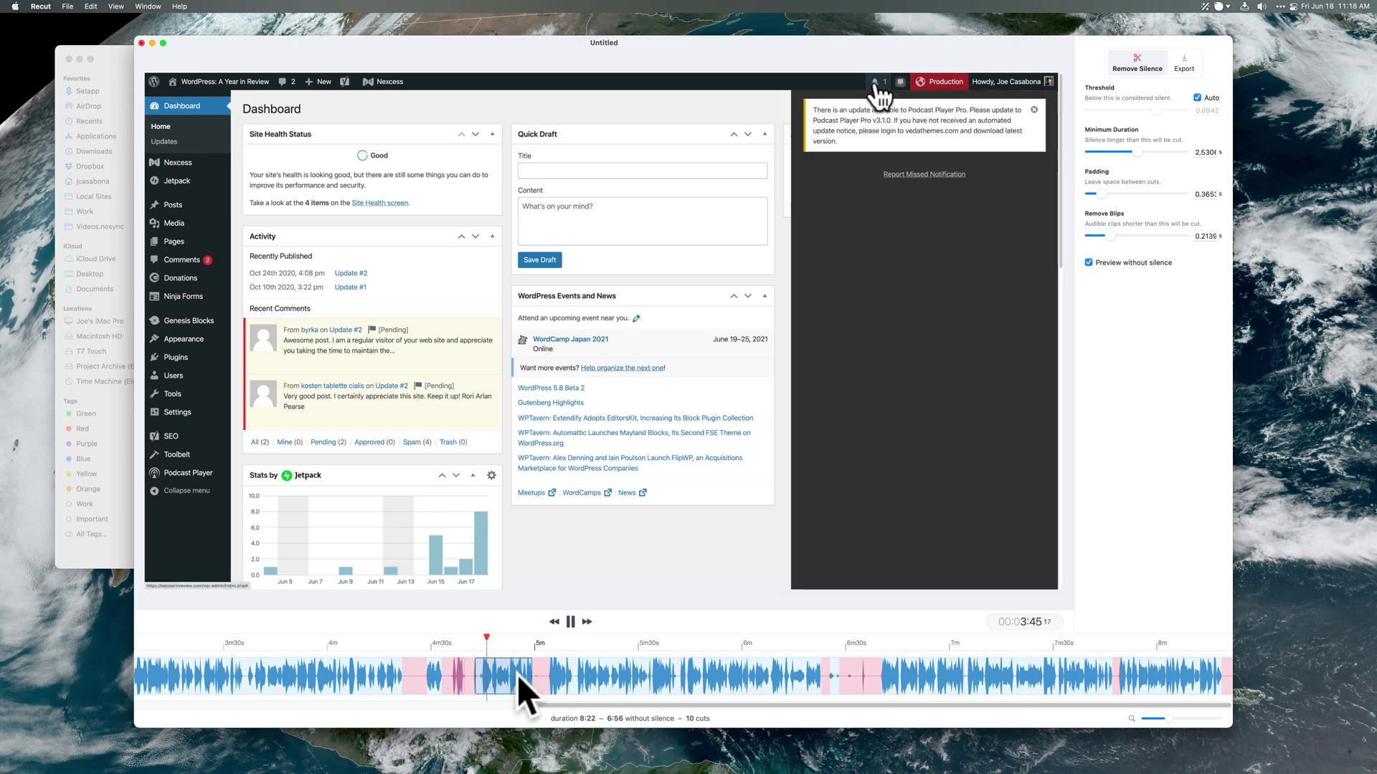
key("space")
left_click(489, 639)
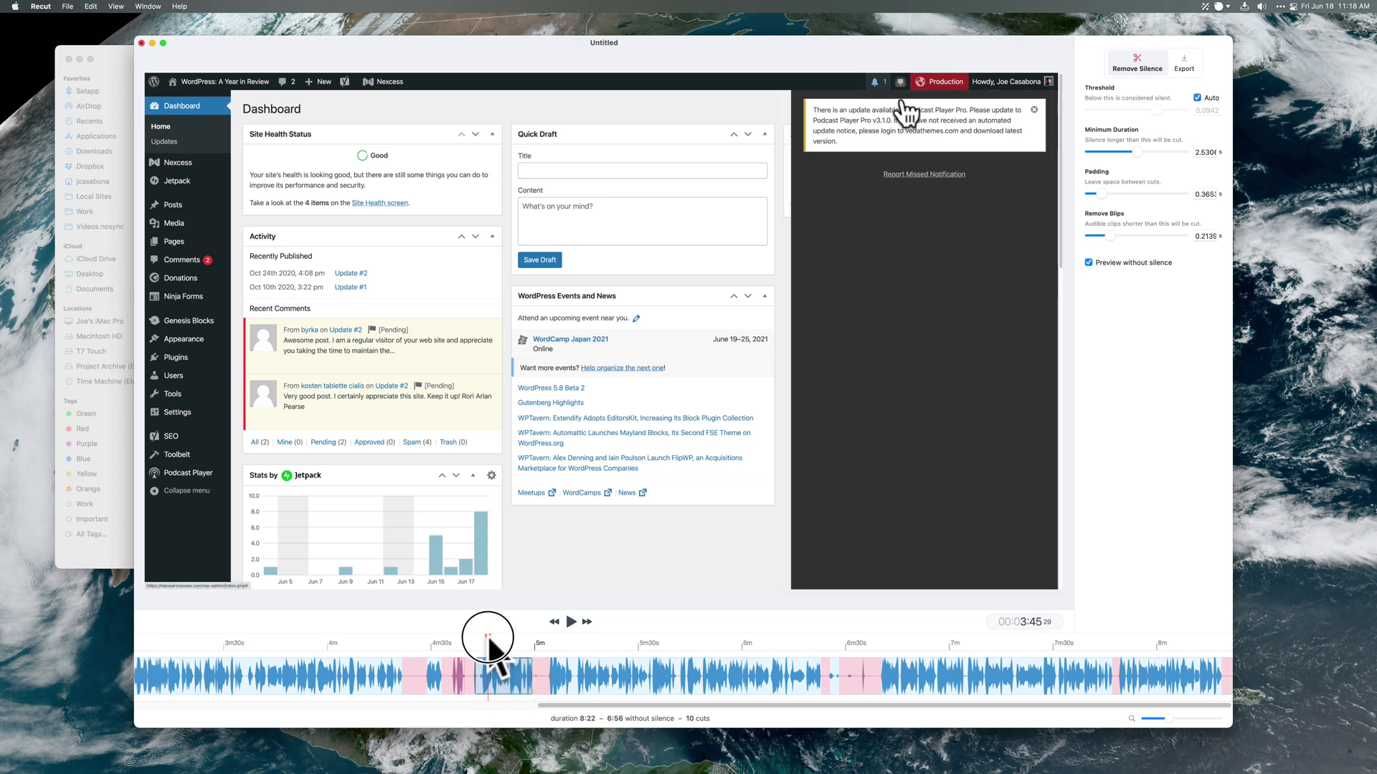
mouse_move(489, 638)
left_mouse_down()
mouse_move(525, 649)
mouse_move(490, 652)
left_mouse_up()
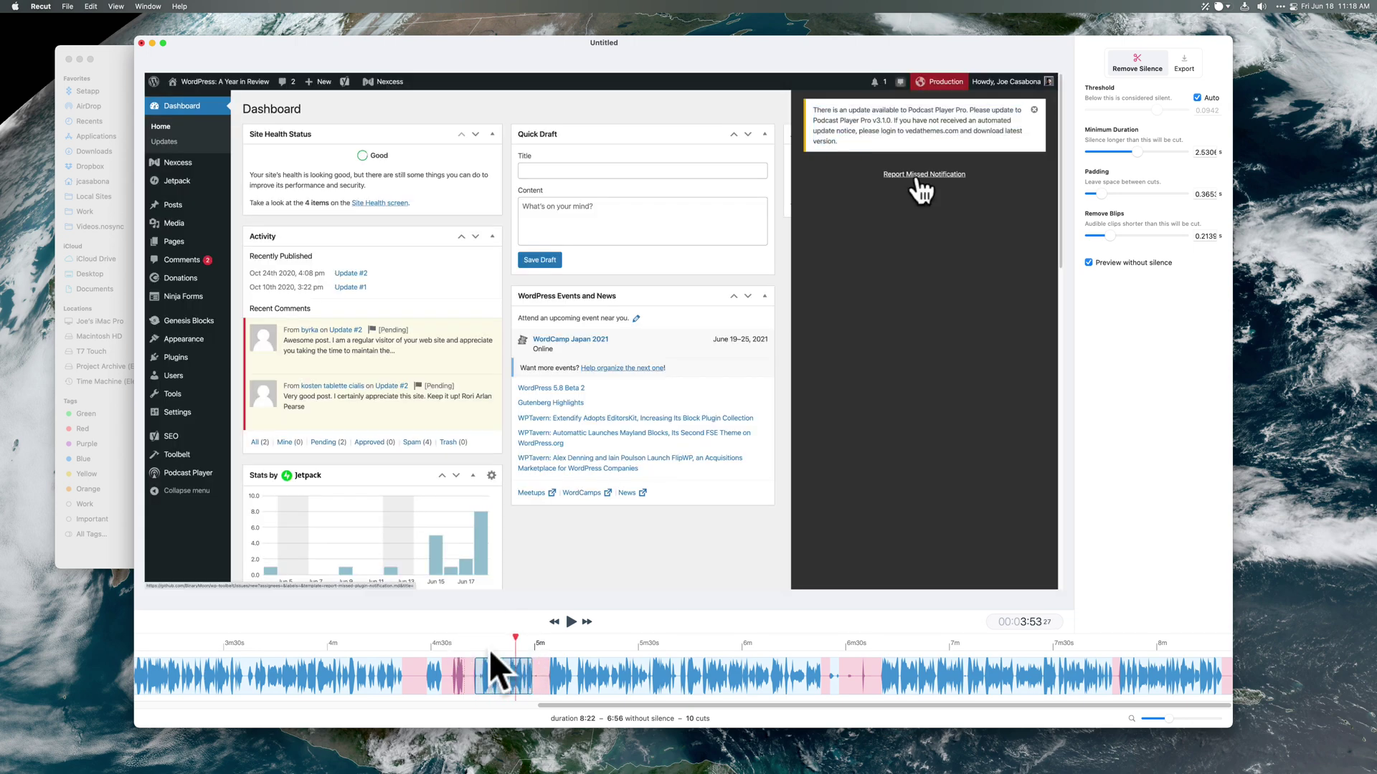
left_click(427, 648)
key("space")
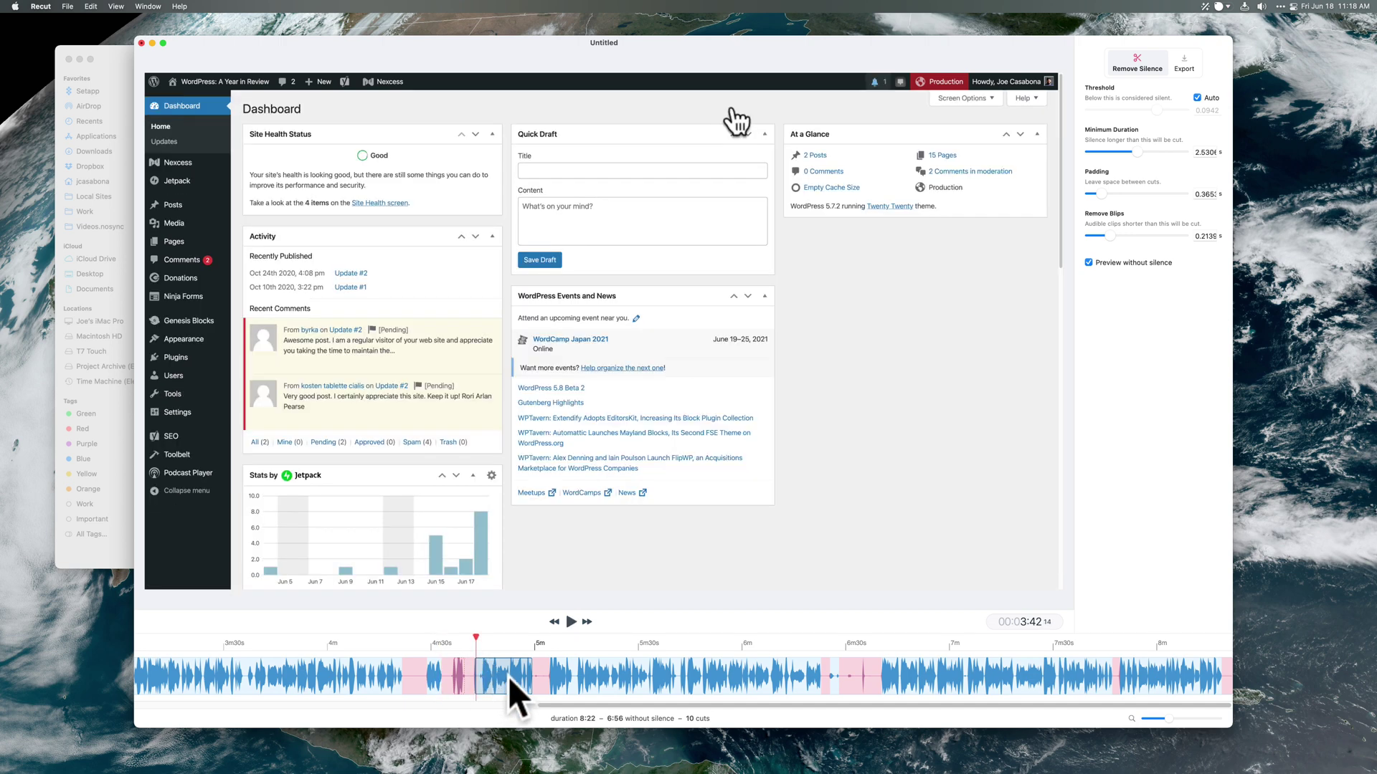
left_click(507, 677)
left_click(442, 653)
key("space")
key("space")
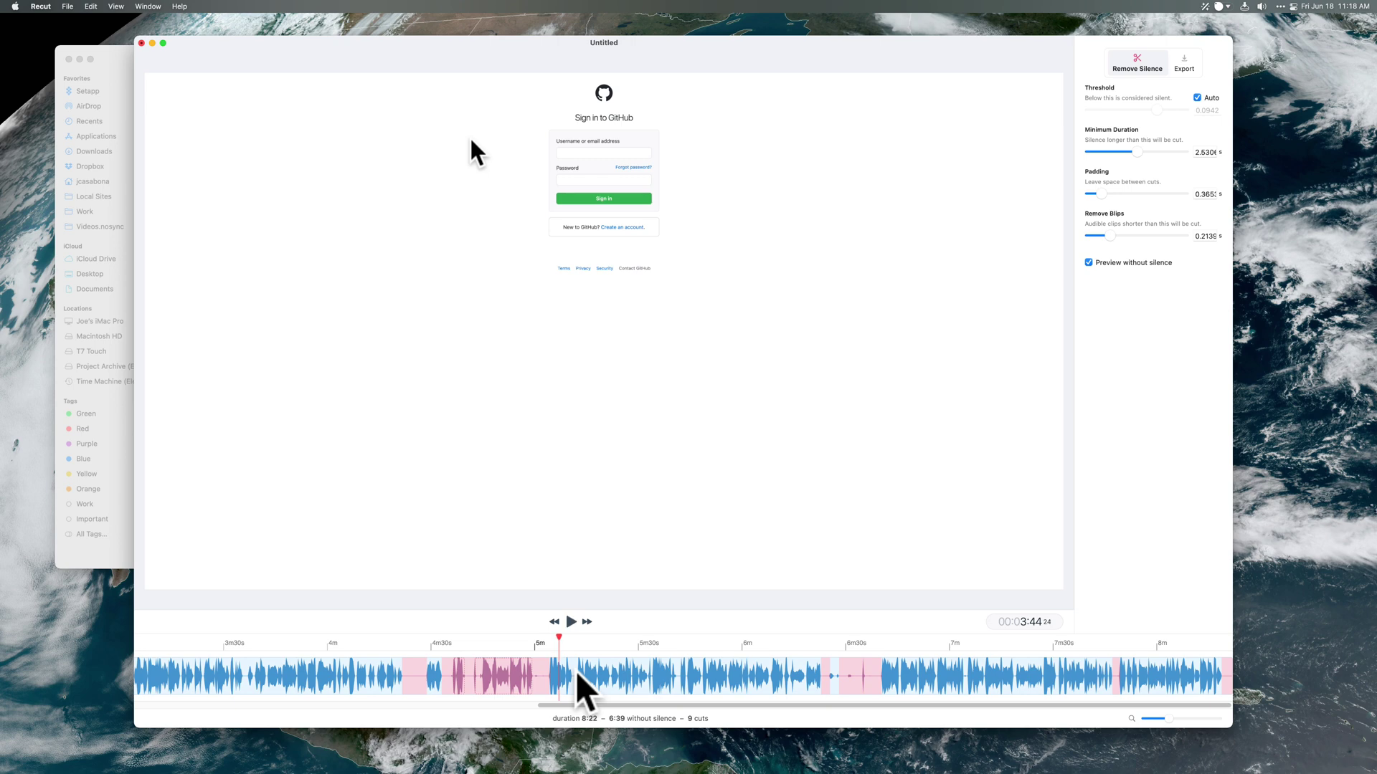
Cut the long stretch after 5m and the small blip near 6m25s, leaving 7 cuts
left_click(578, 682)
left_click_drag(568, 640, 573, 641)
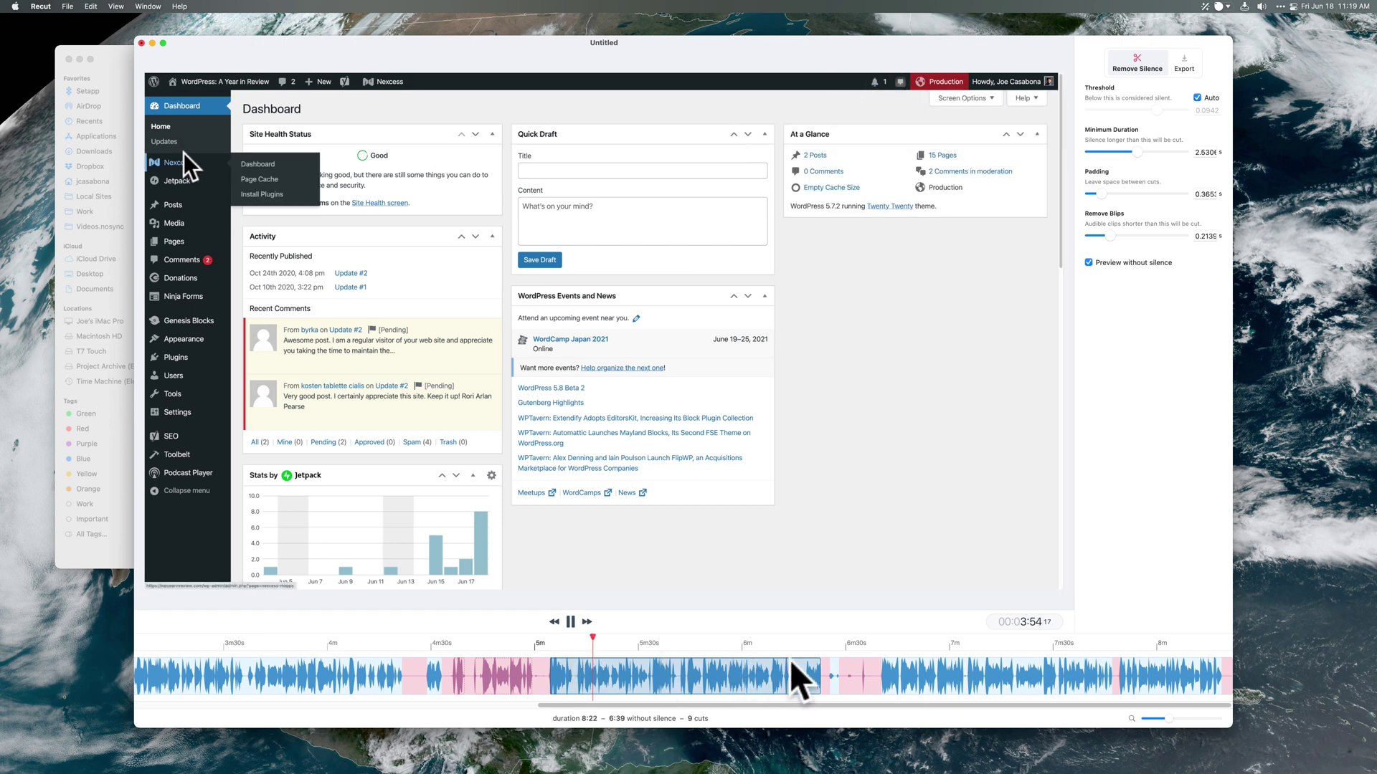
left_click(881, 649)
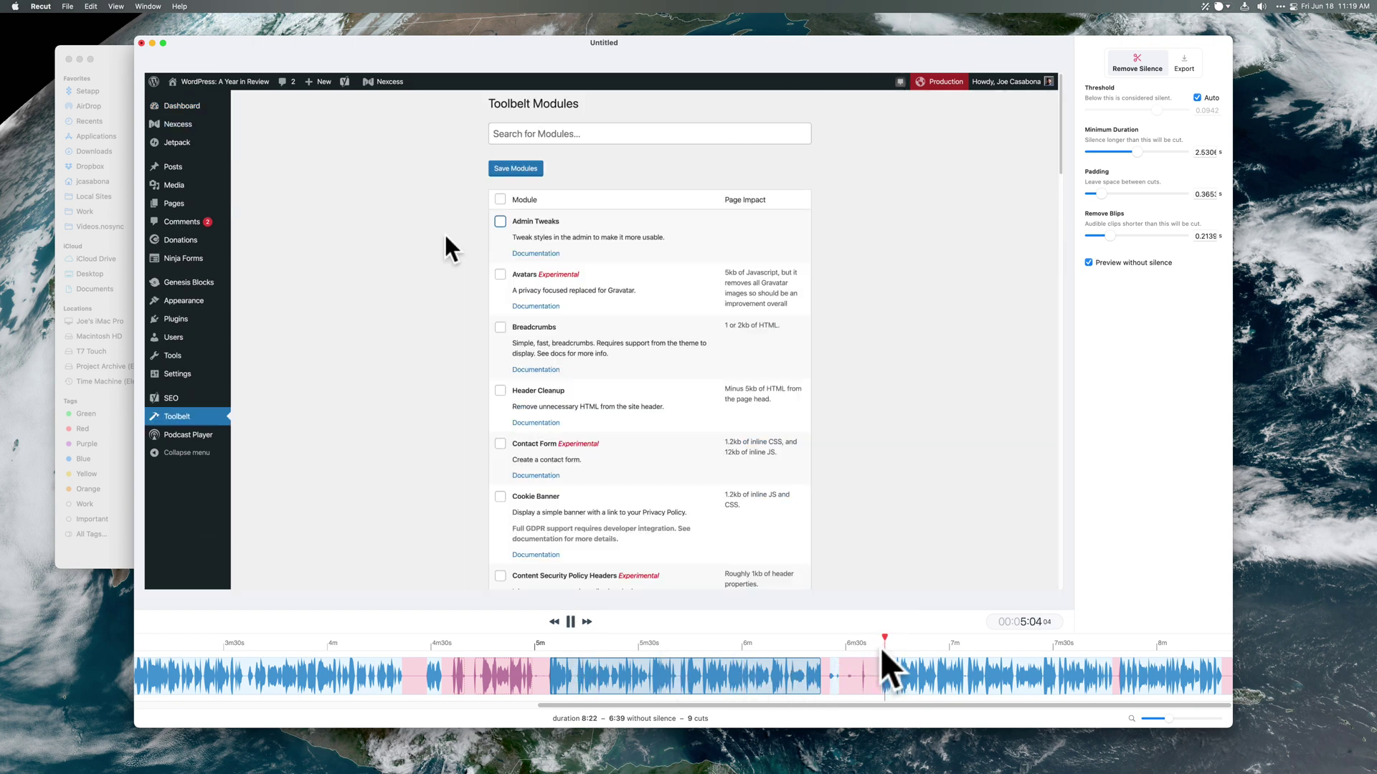
key("space")
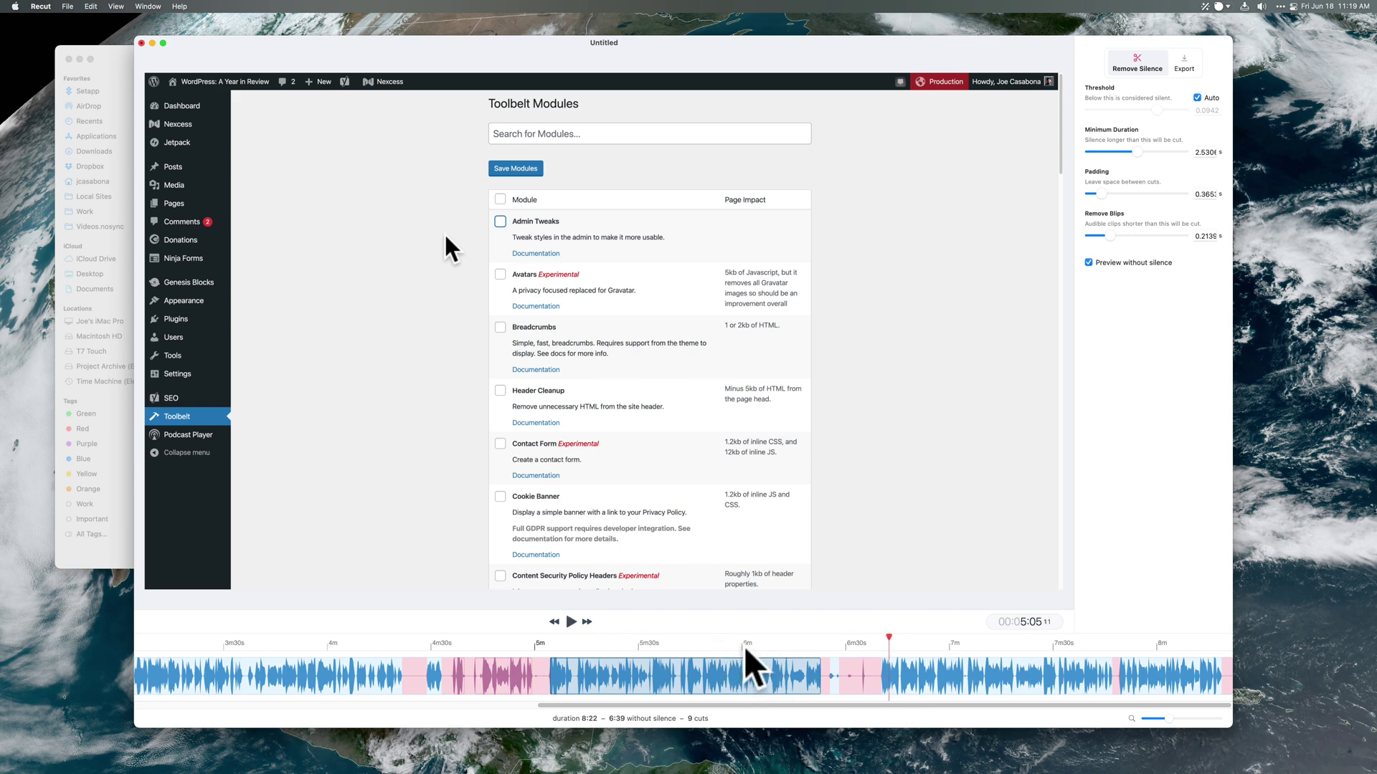
left_click(746, 649)
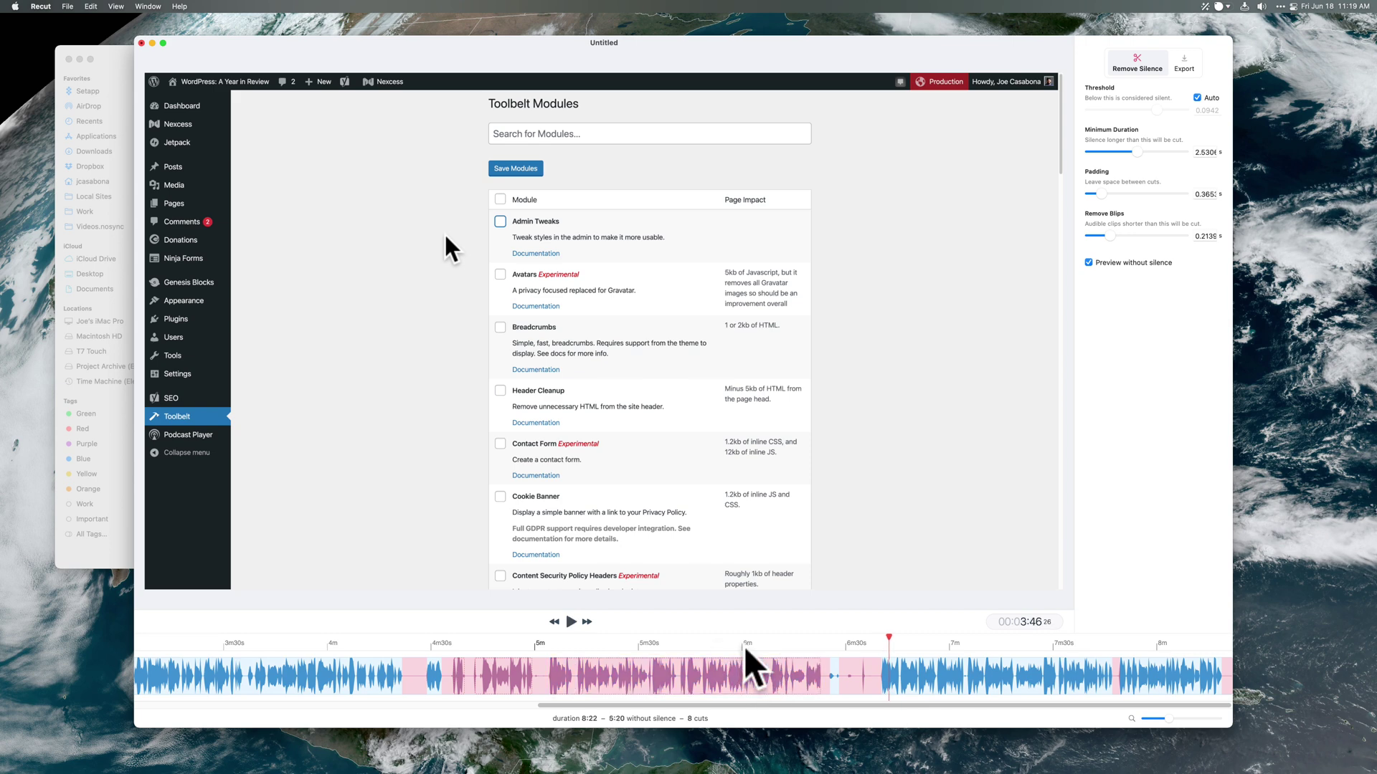
left_click(833, 674)
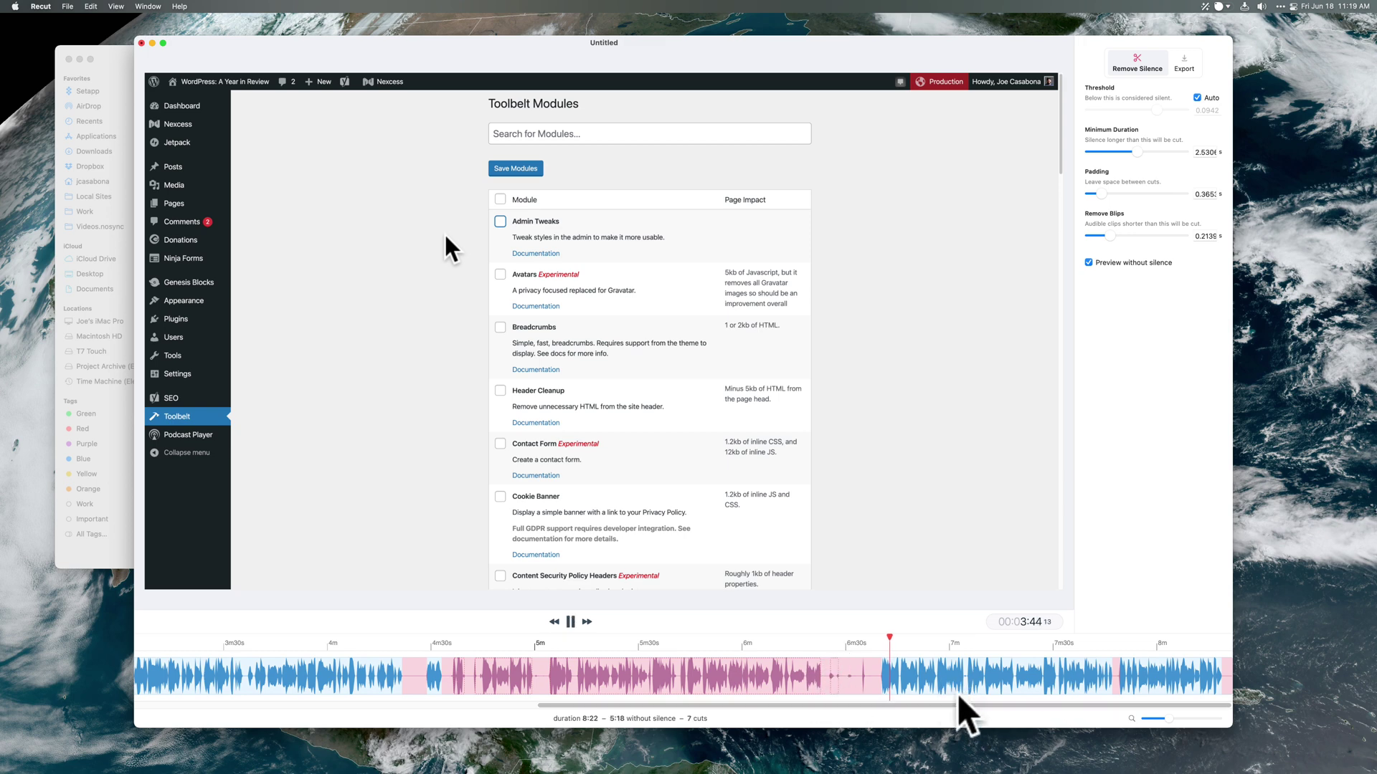
left_click(1083, 707)
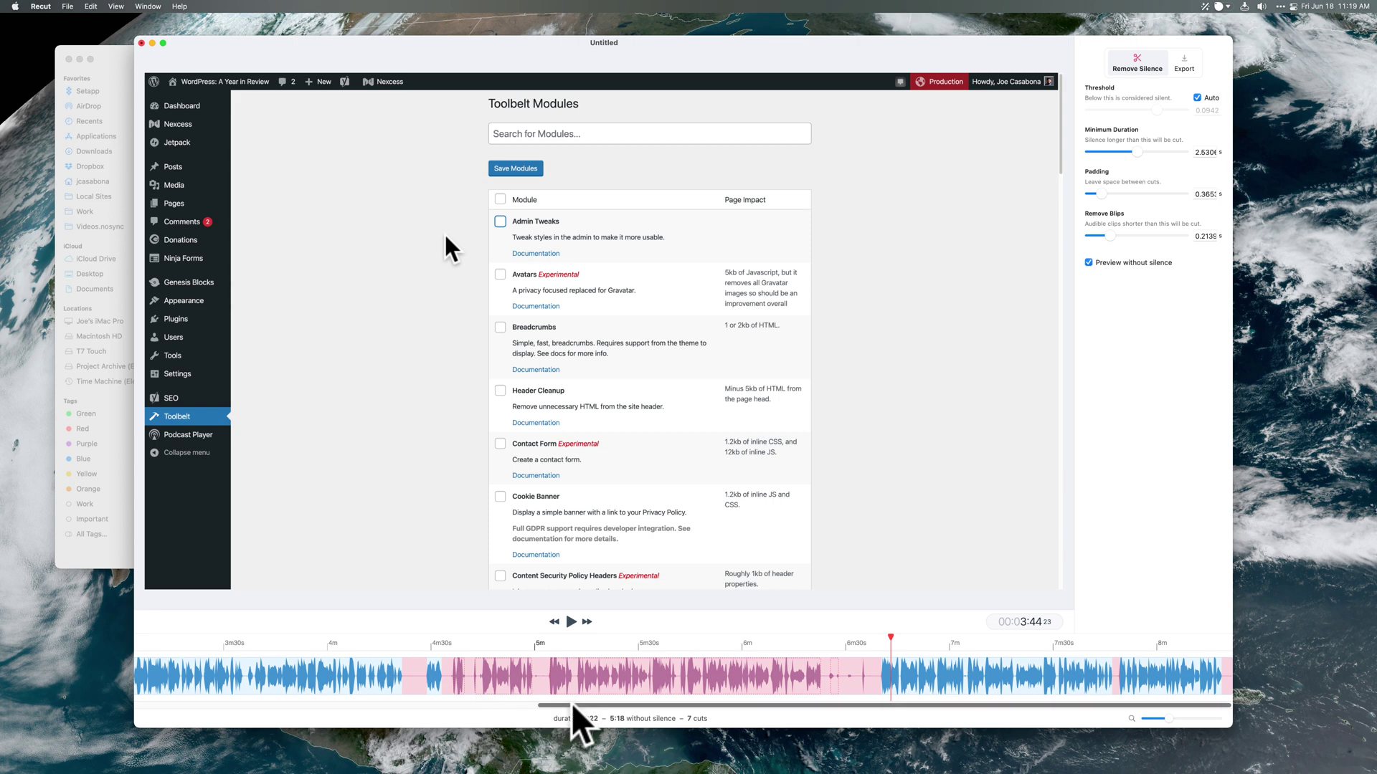
left_click_drag(573, 706, 761, 715)
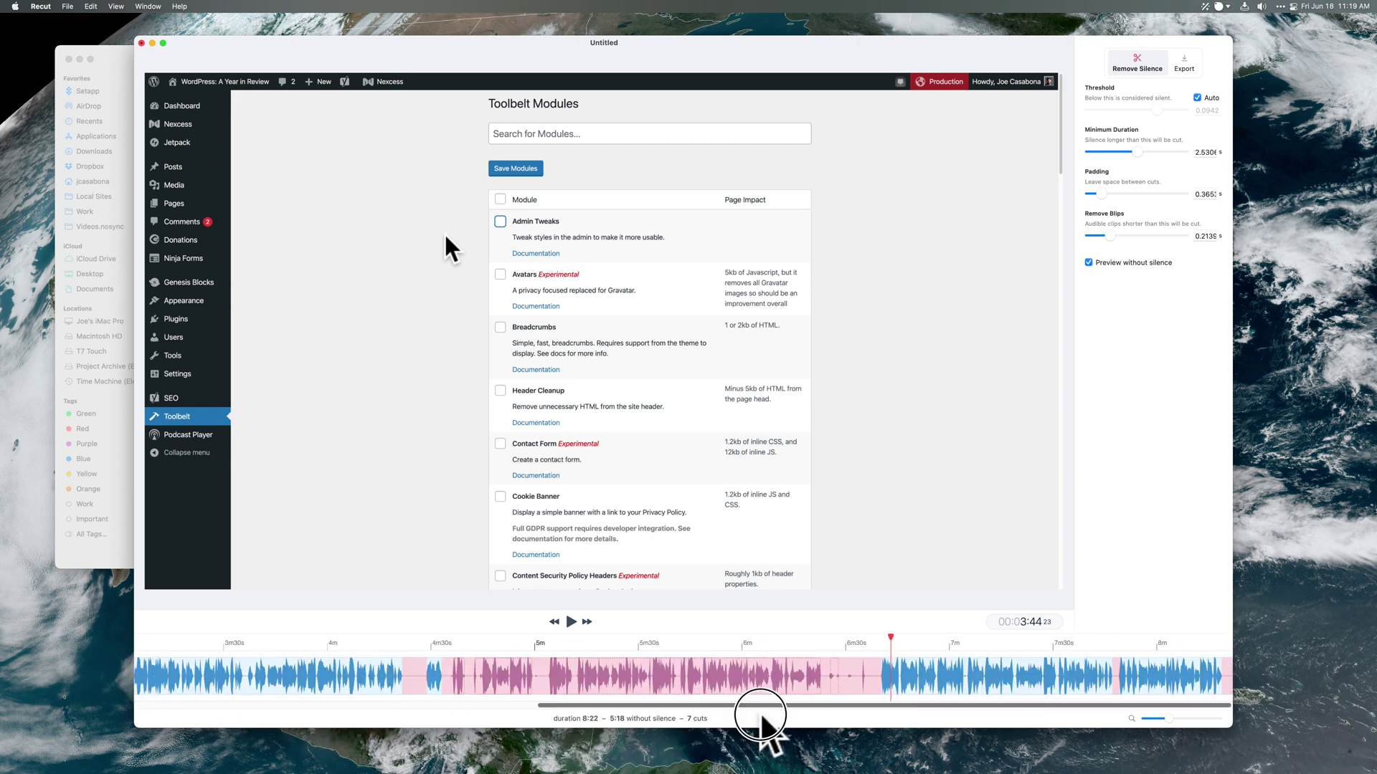
Play the trimmed video's ending through the talking-head outro, then stop
left_click(1204, 638)
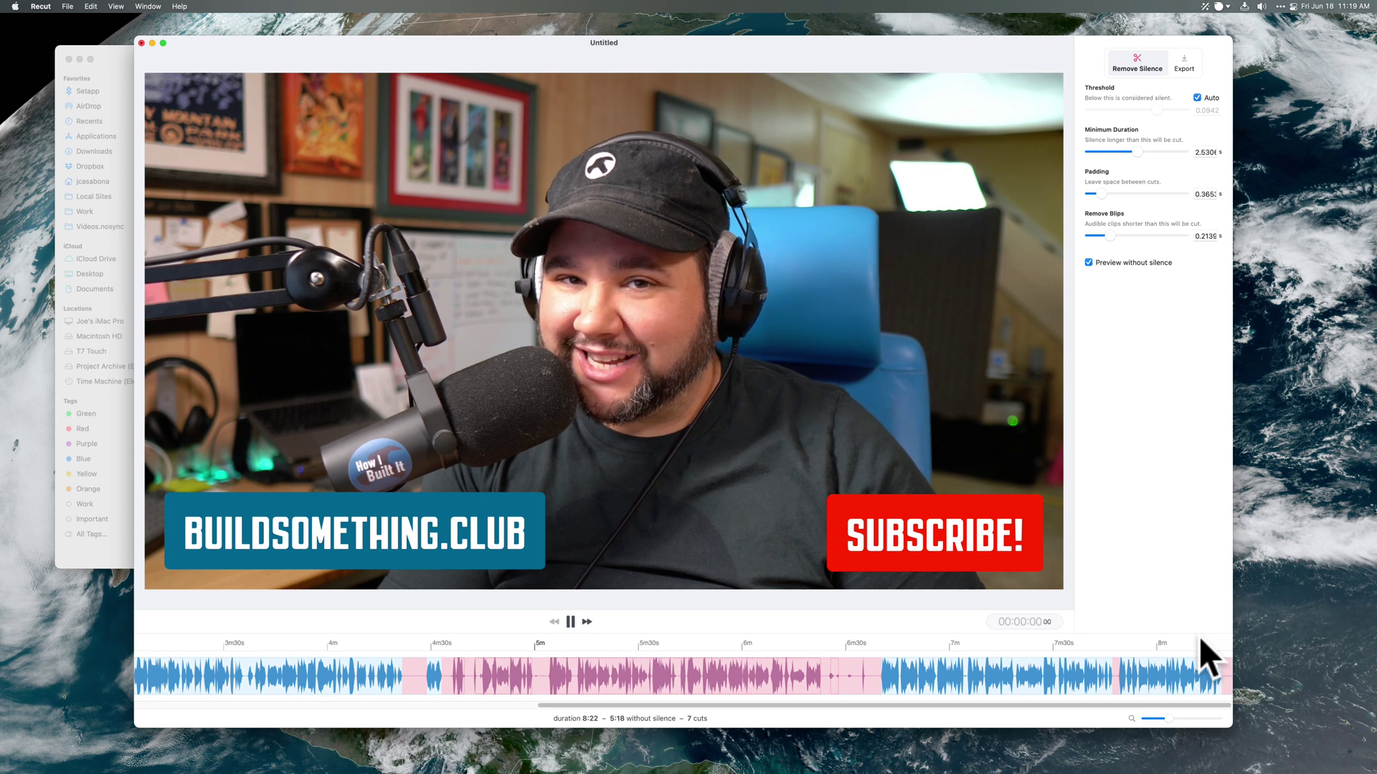
key("space")
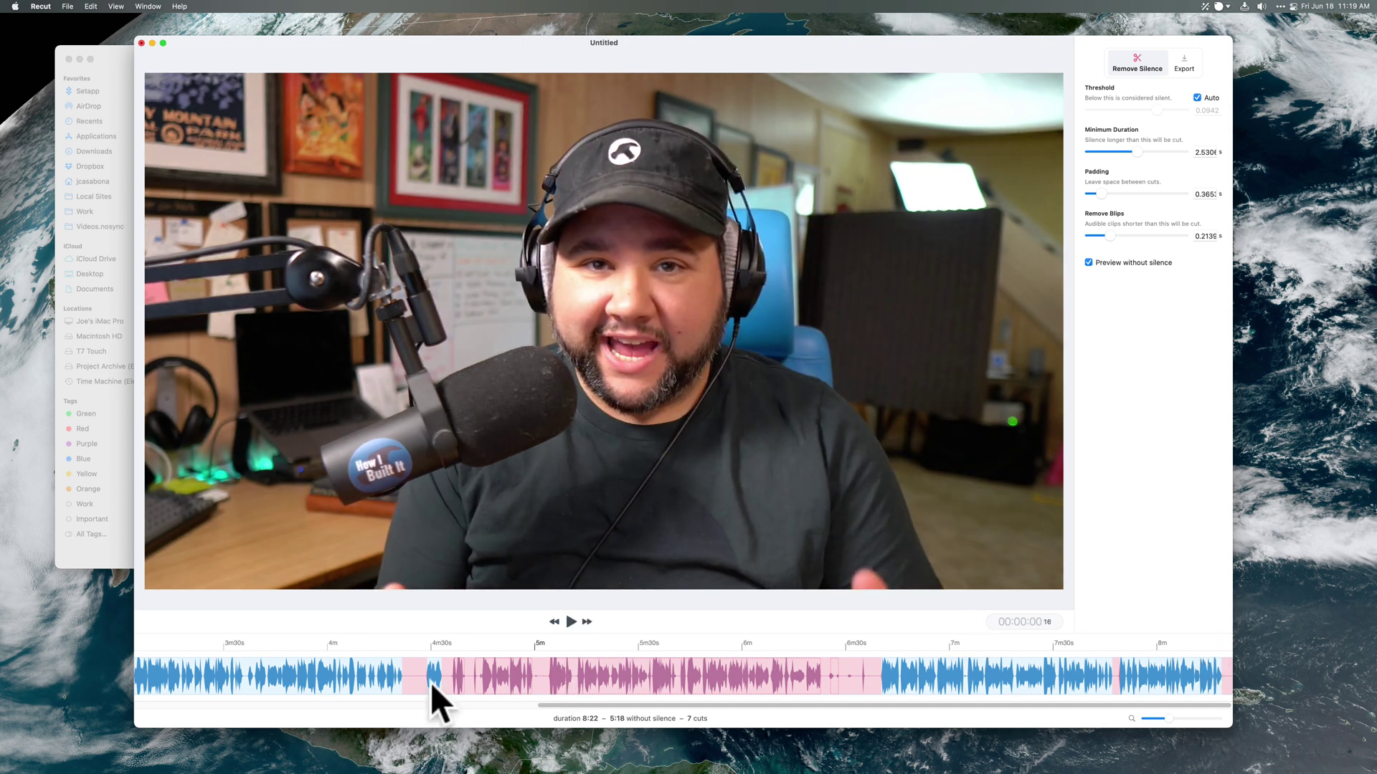
Set up a 3840 x 2160 export with the 'High quality re-encode (slower)' preset
left_click(1183, 65)
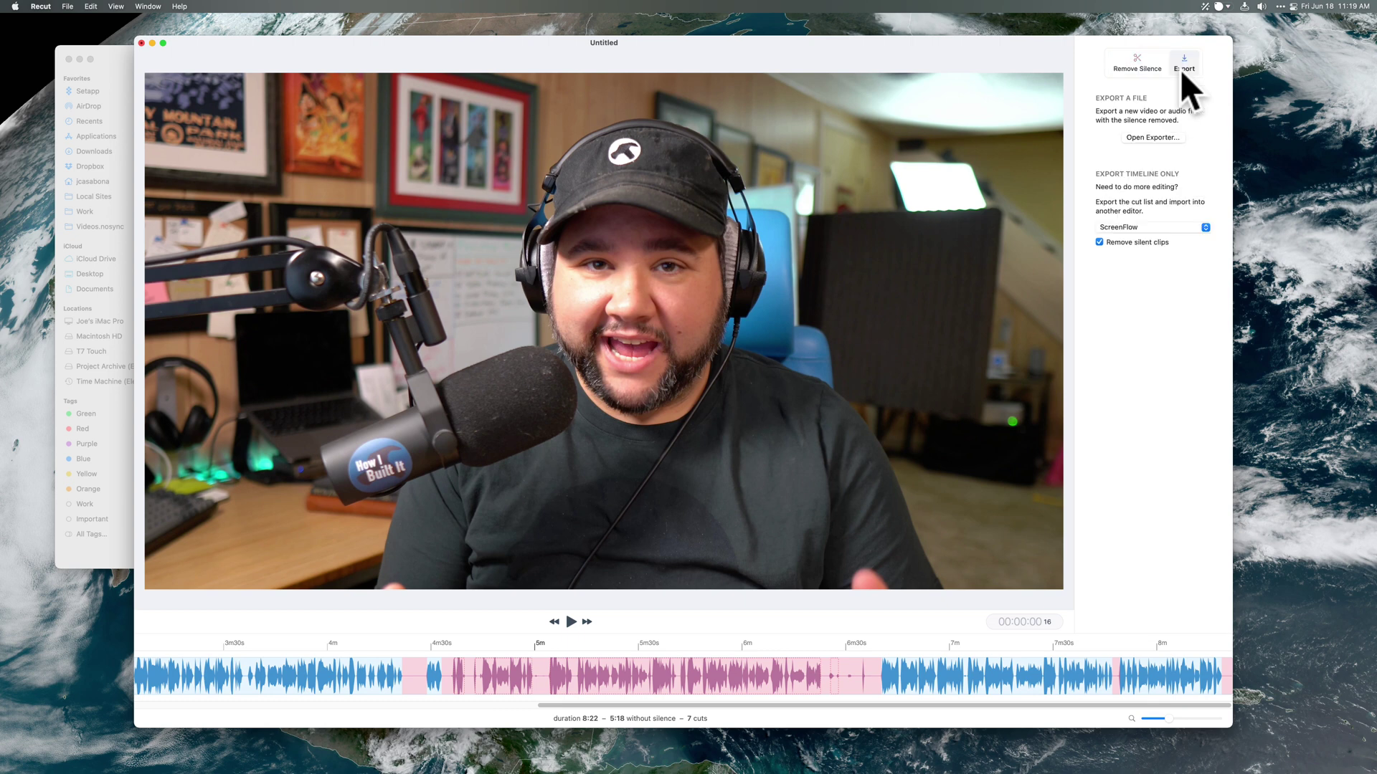
left_click(1160, 137)
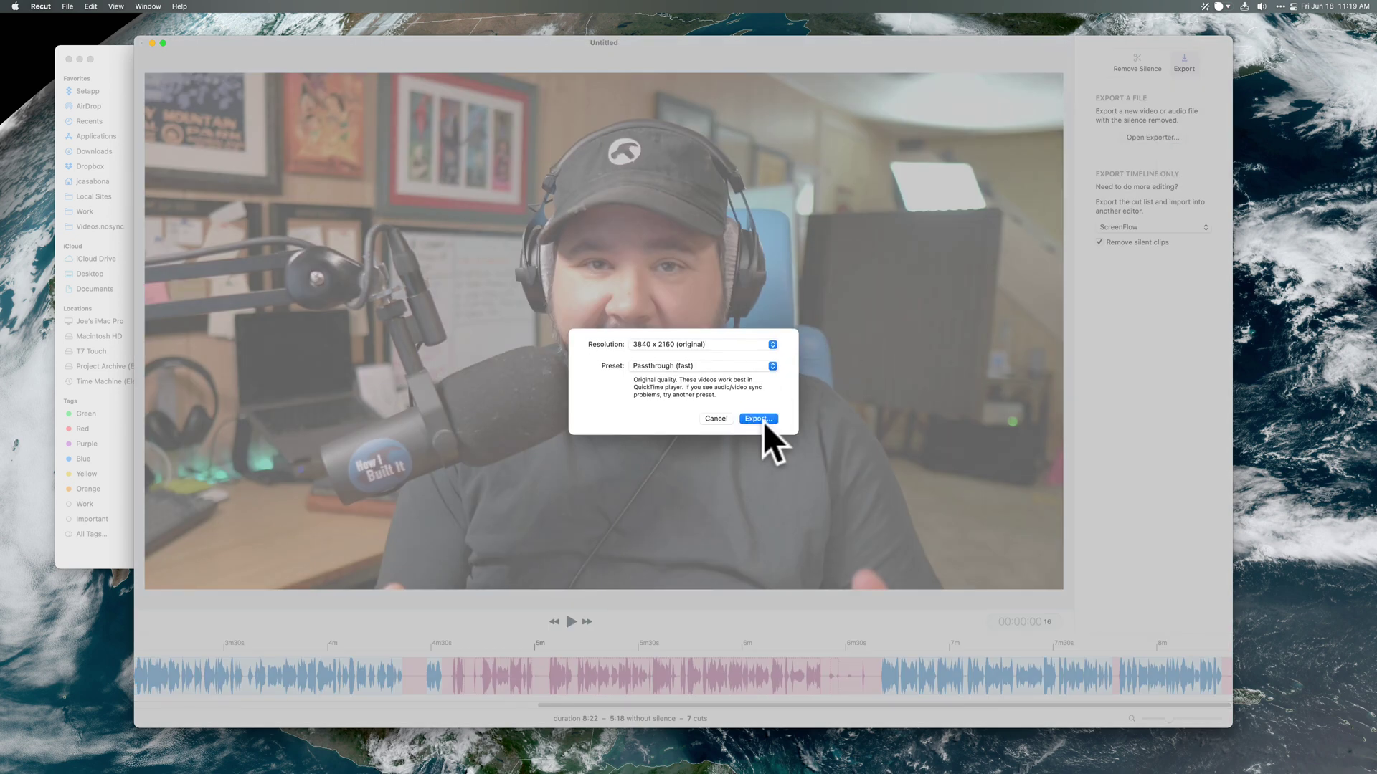
left_click(737, 366)
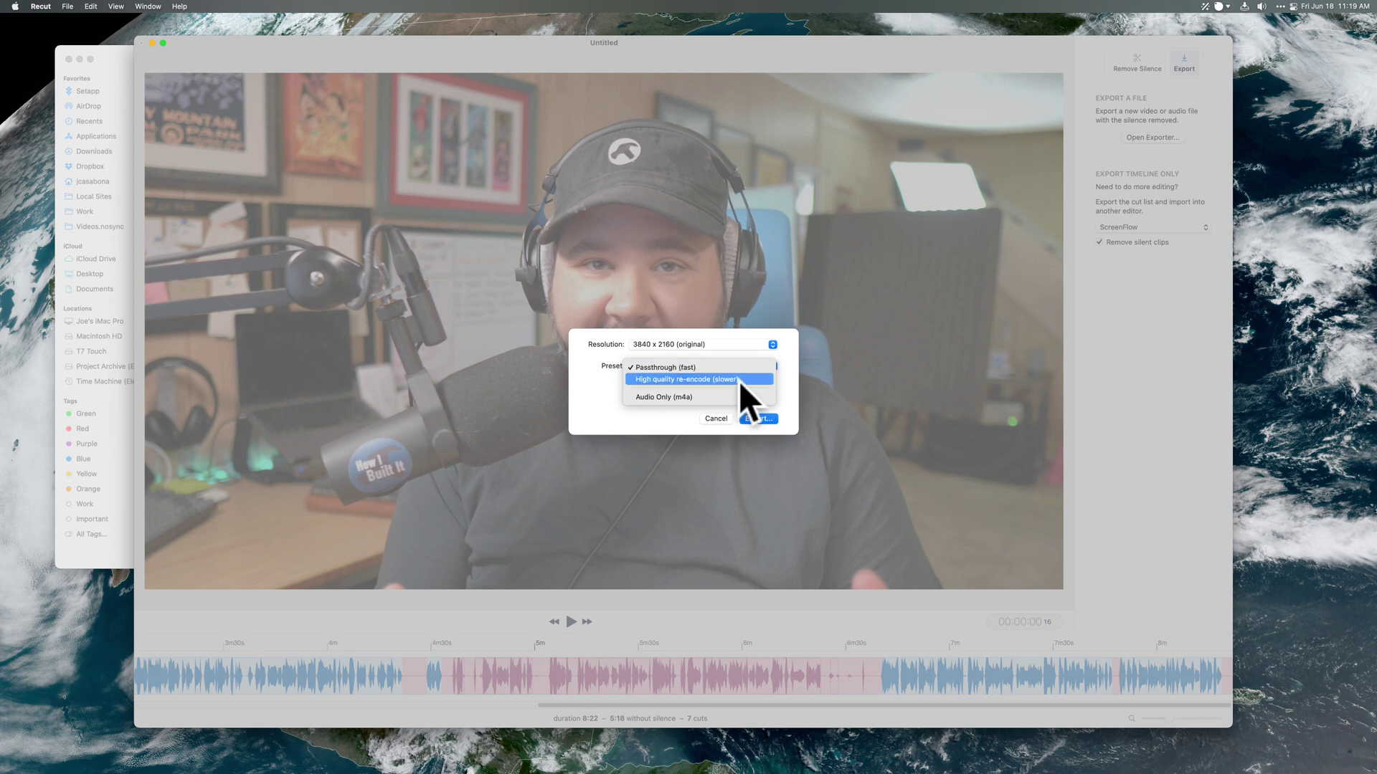
left_click(738, 380)
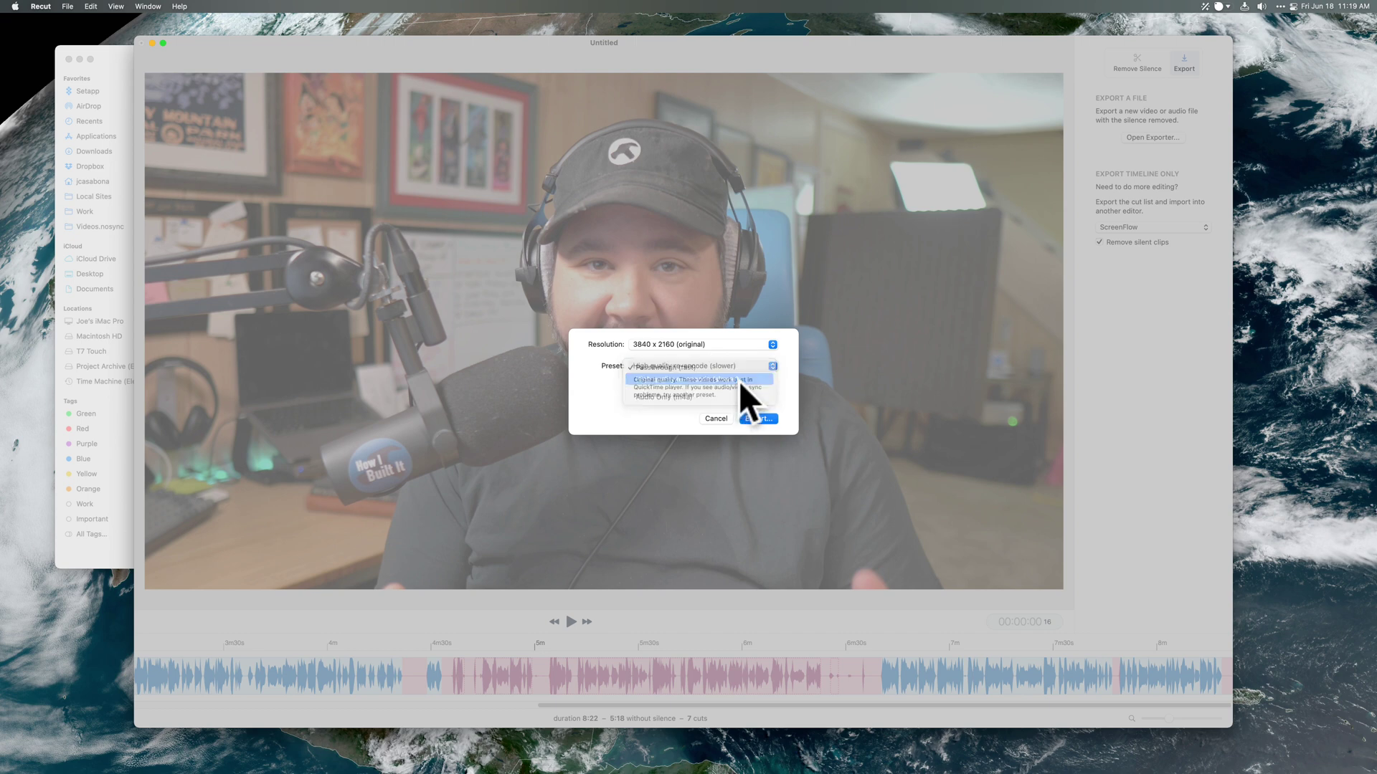
left_click(760, 419)
Create a wp-toolbelt folder inside You Tube, name the file 'wp-…', and save to start exporting
left_click(720, 213)
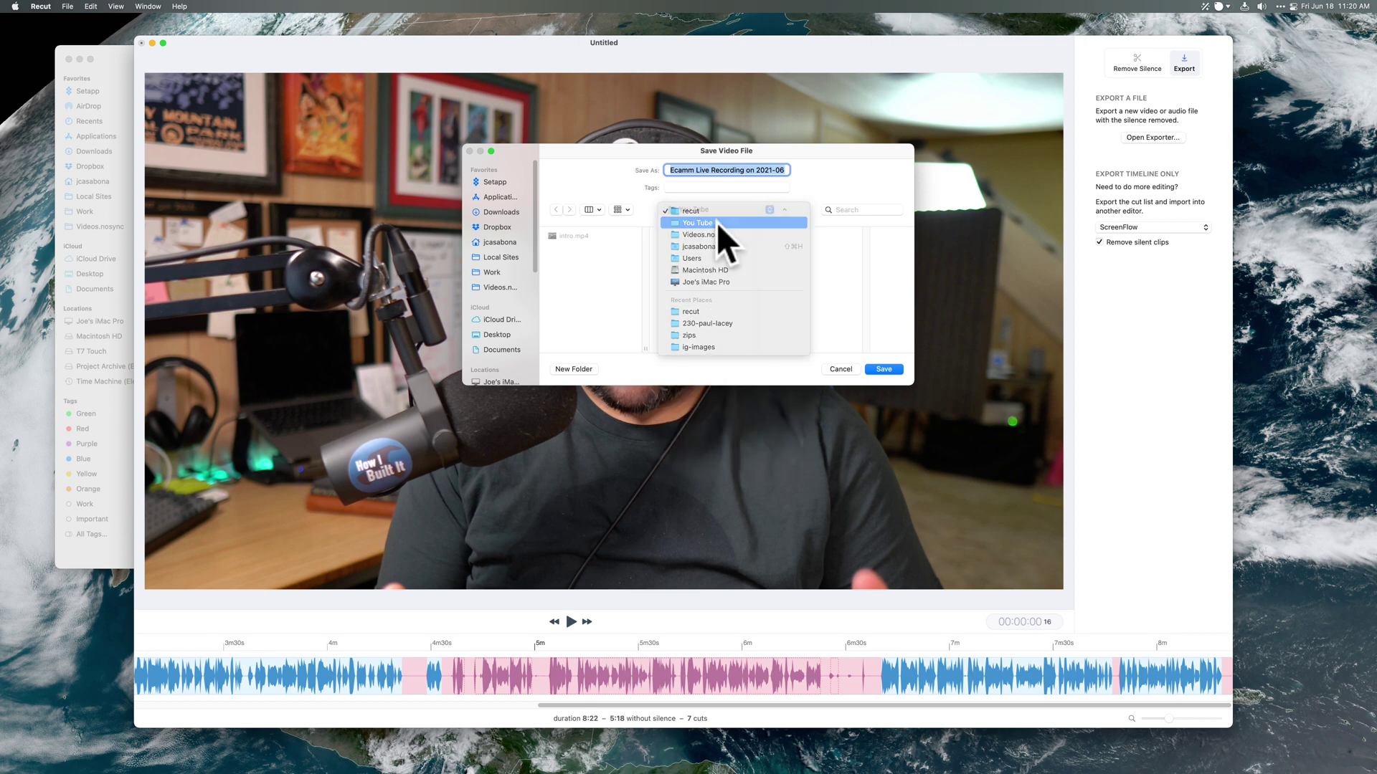
left_click(716, 222)
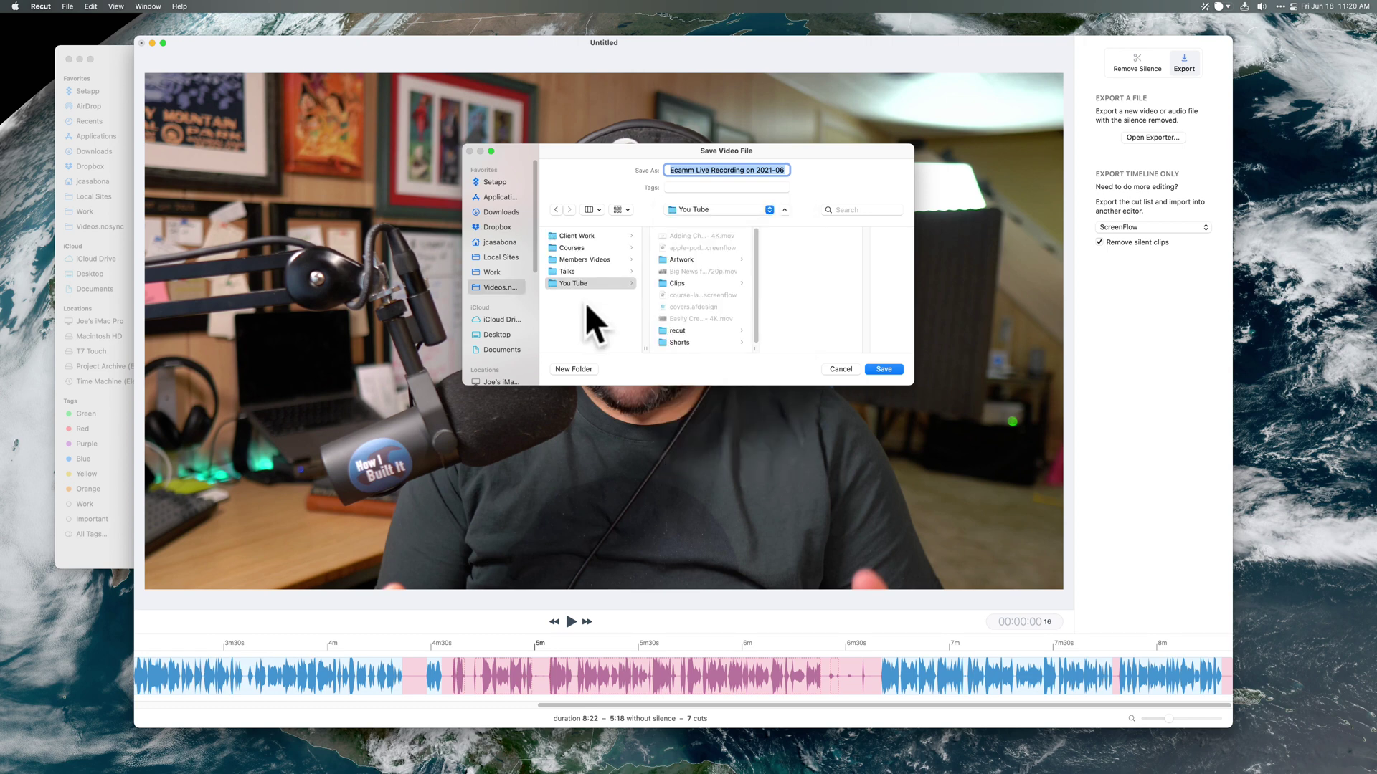
left_click(587, 366)
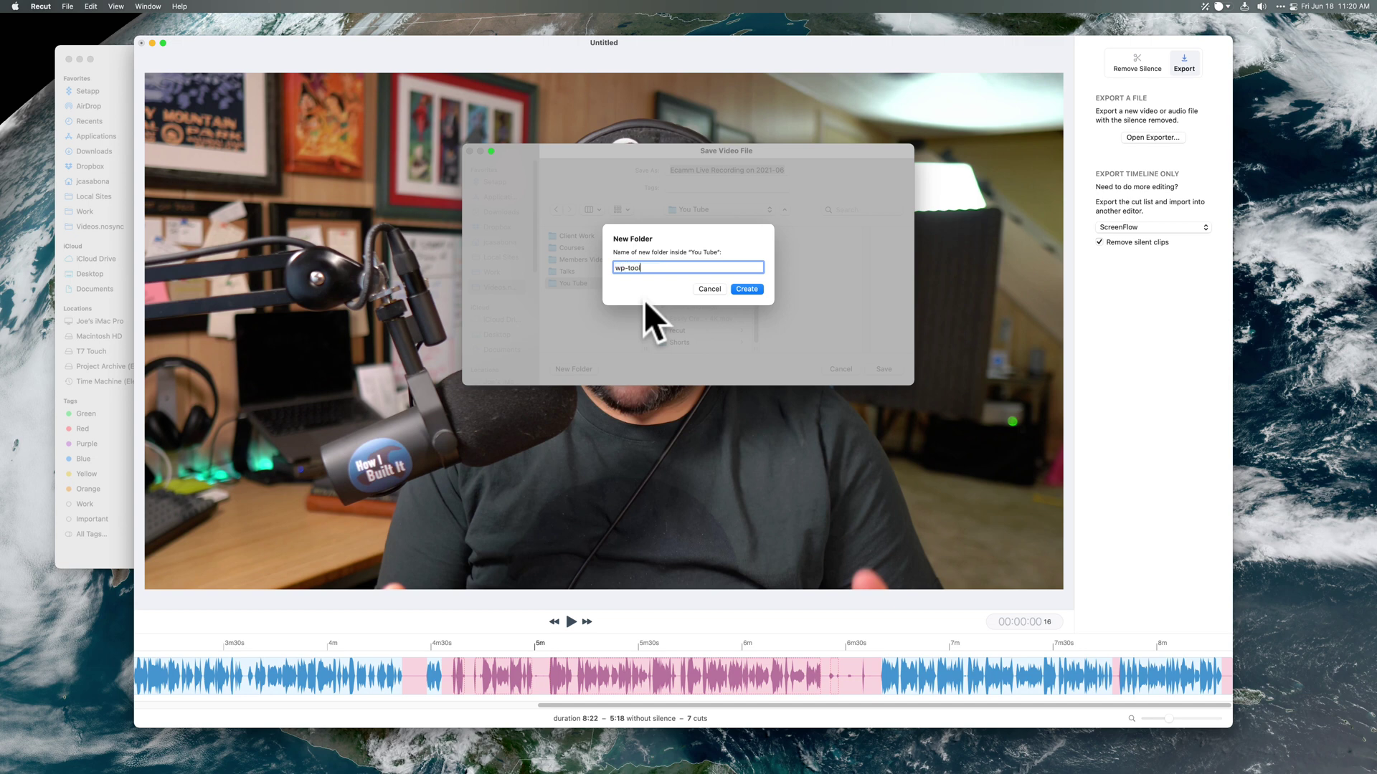
type("wp-toolbelt")
key("Return")
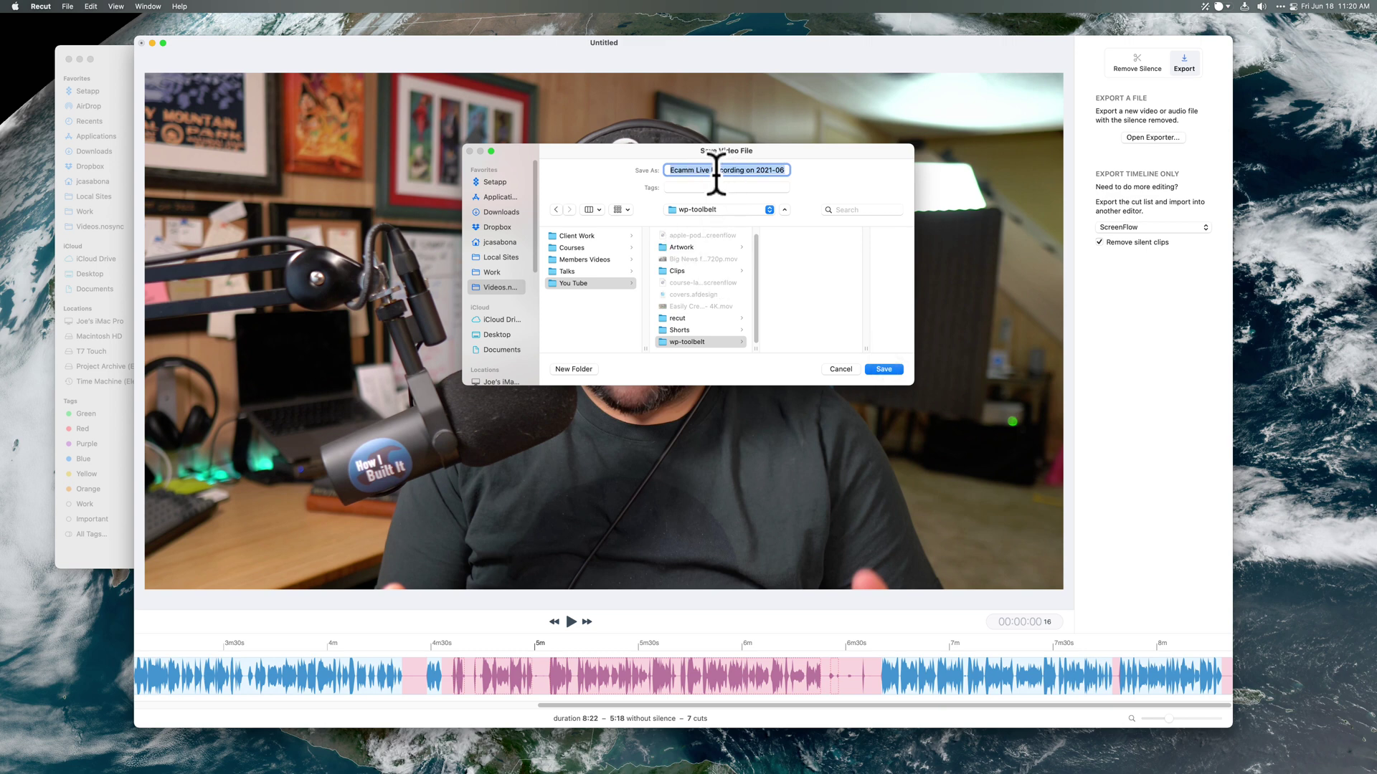
type("wp-toolbelt")
key("Return")
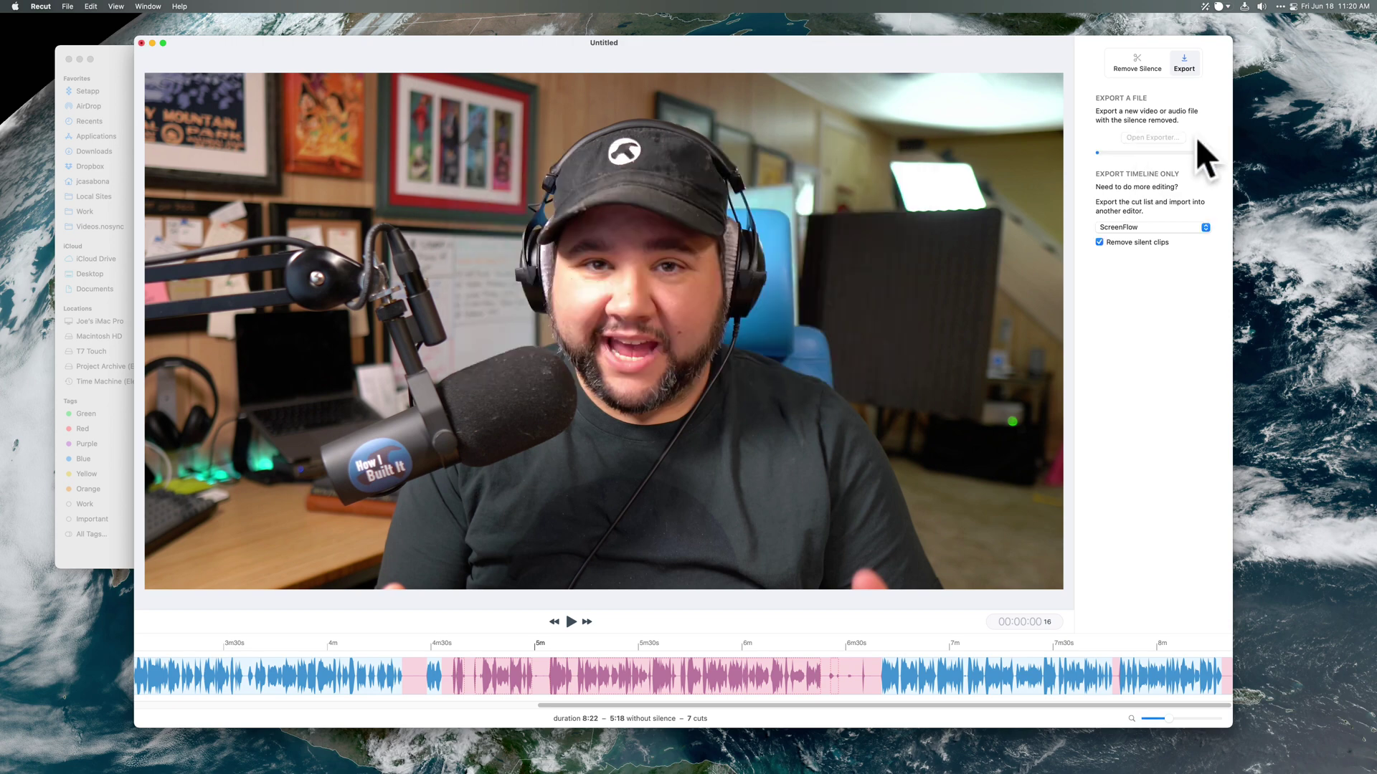